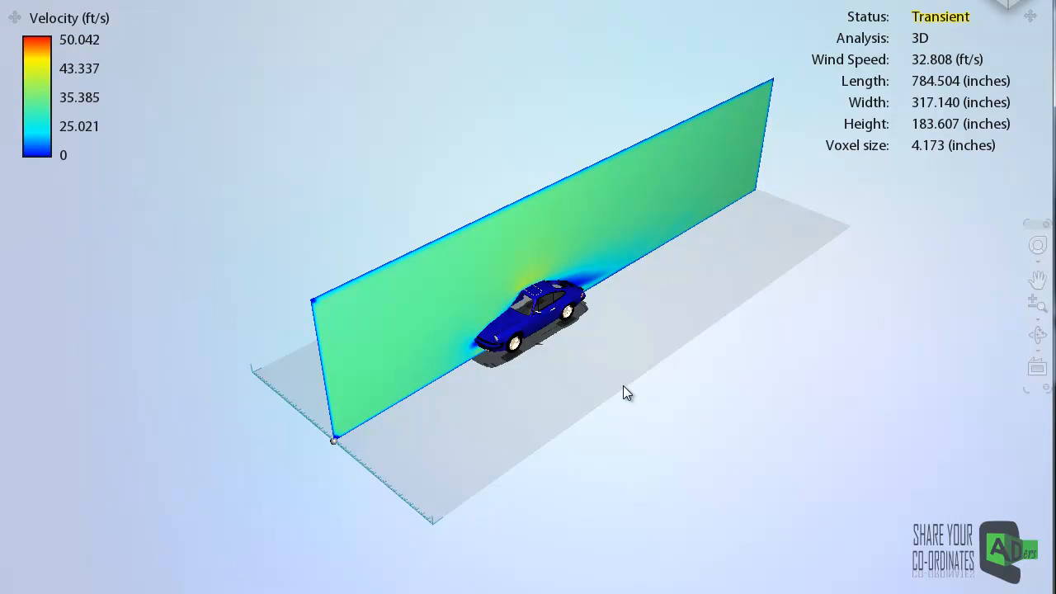
Examine the 3D velocity plane close up around the car's front, side and roof from several angles
scroll(524, 367, up, 4)
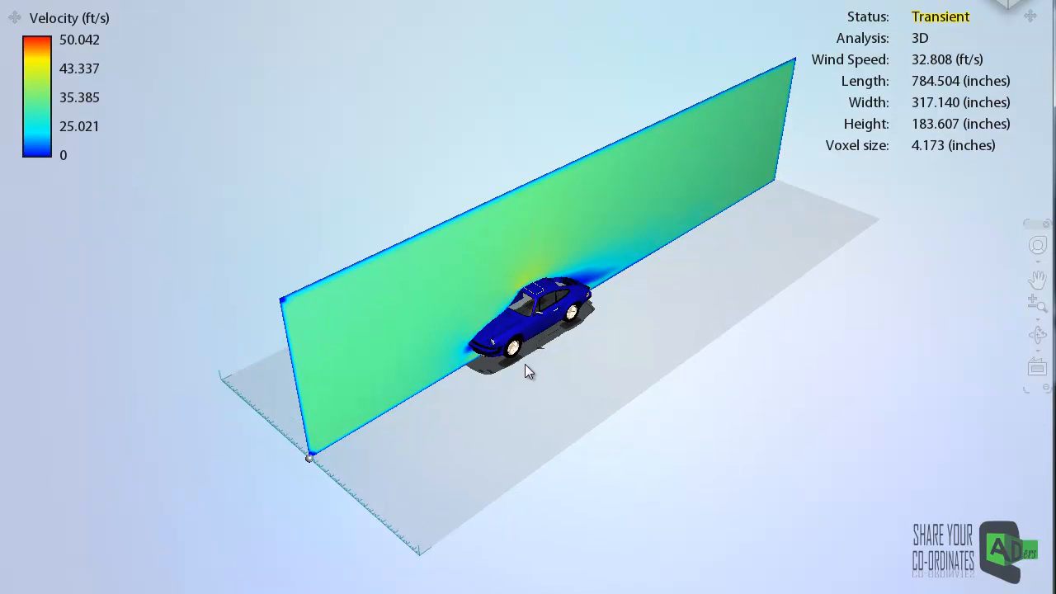
scroll(526, 368, up, 4)
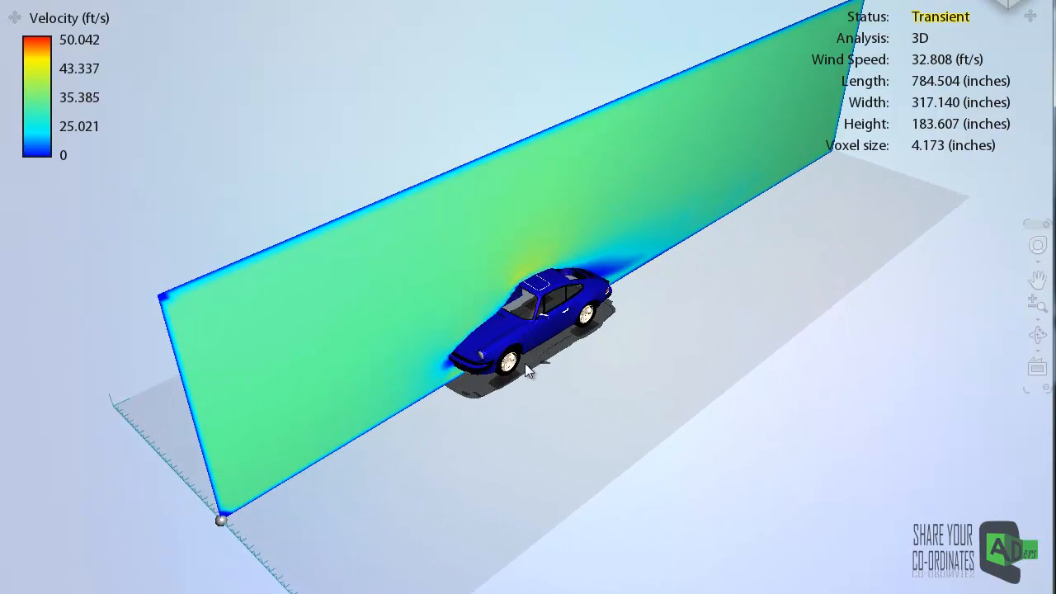
scroll(526, 367, up, 3)
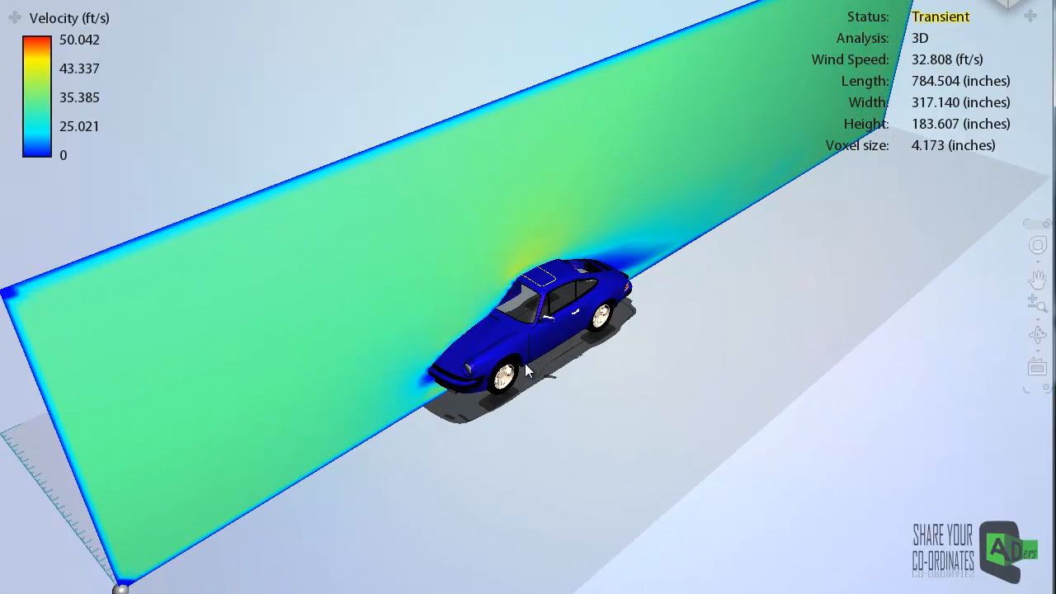
drag(517, 422, 532, 379)
scroll(533, 384, up, 5)
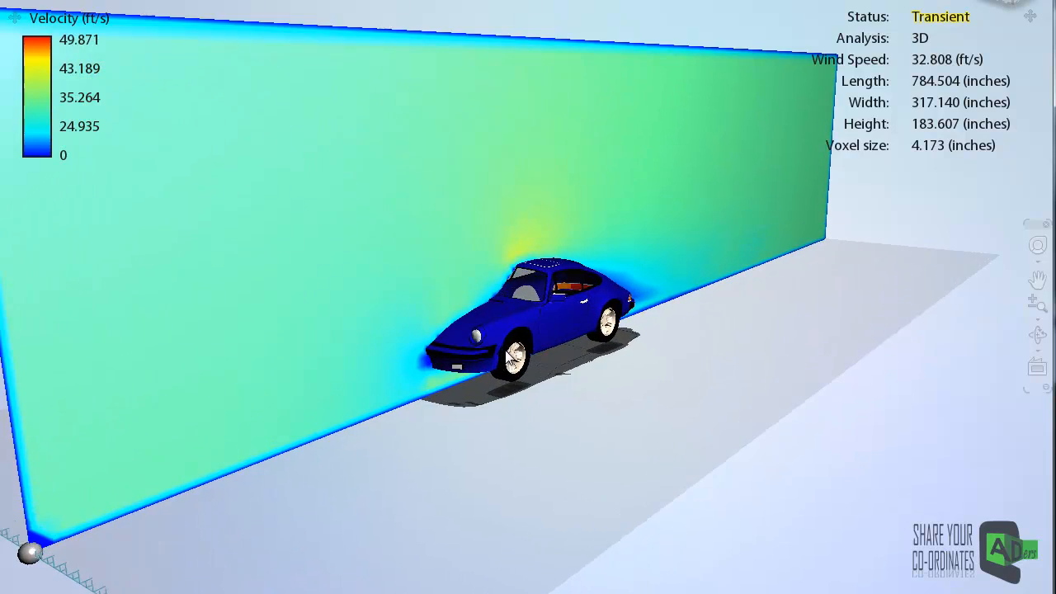
scroll(508, 334, up, 5)
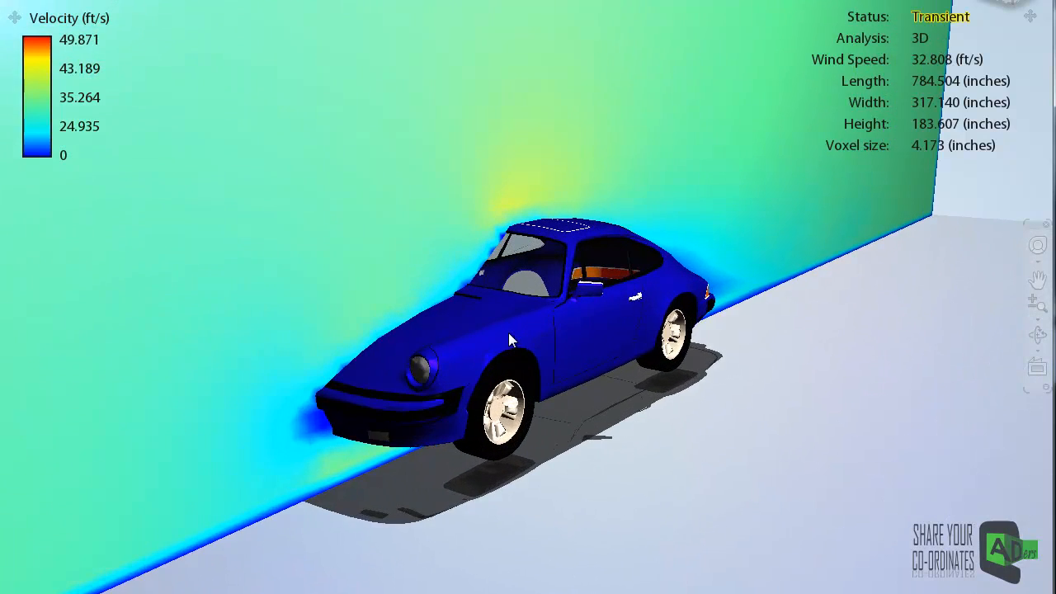
drag(499, 351, 323, 398)
scroll(447, 317, up, 3)
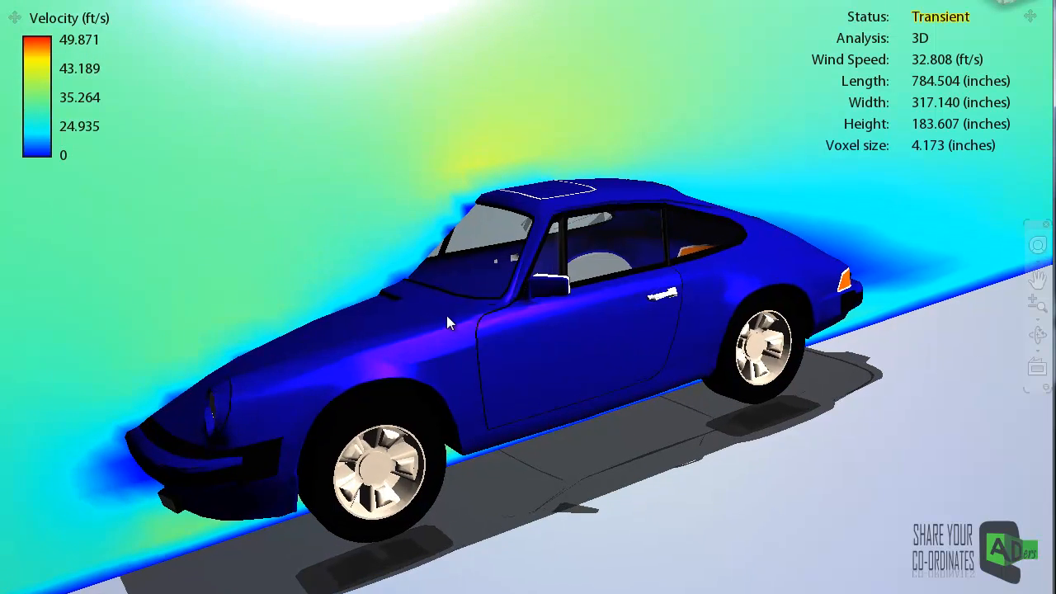
drag(261, 340, 359, 291)
drag(512, 459, 506, 410)
Inspect the velocity gradient above the car and along the upper edge of the velocity plane
scroll(503, 412, down, 5)
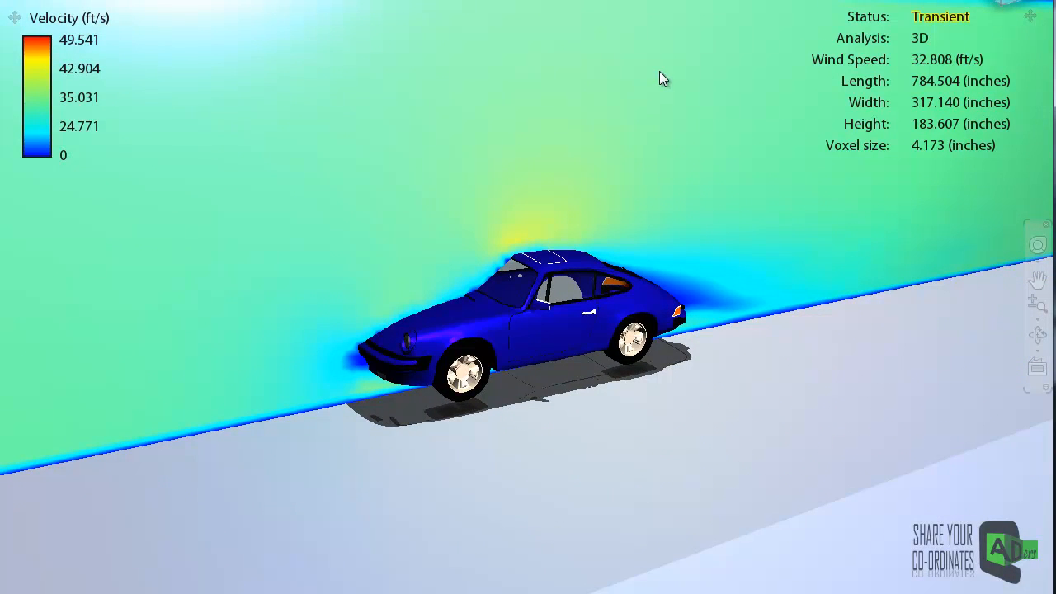
scroll(528, 297, up, 2)
scroll(650, 2, down, 4)
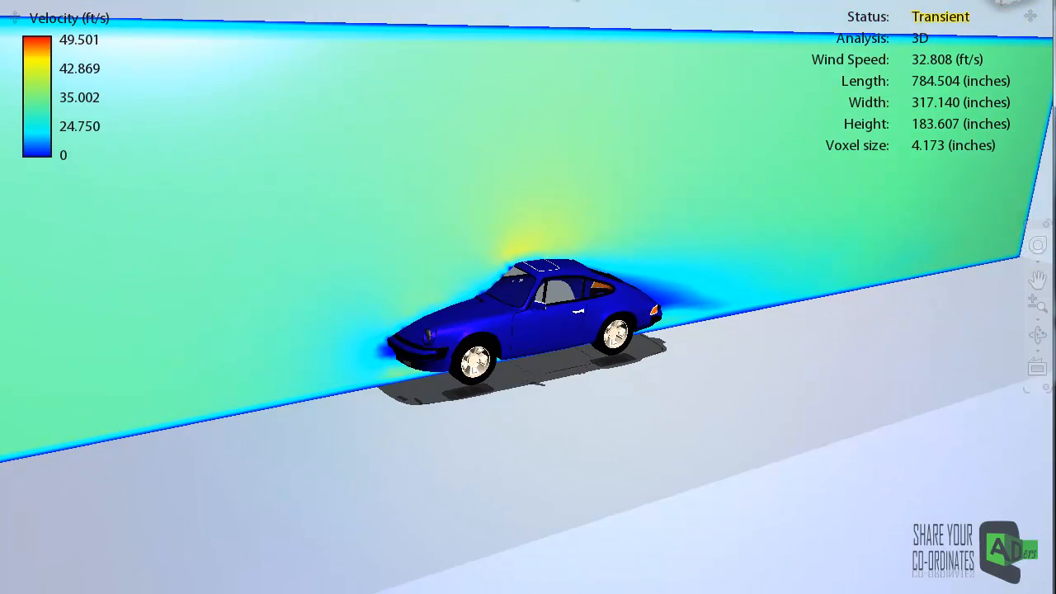
scroll(568, 5, up, 1)
middle_drag(544, 51, 558, 194)
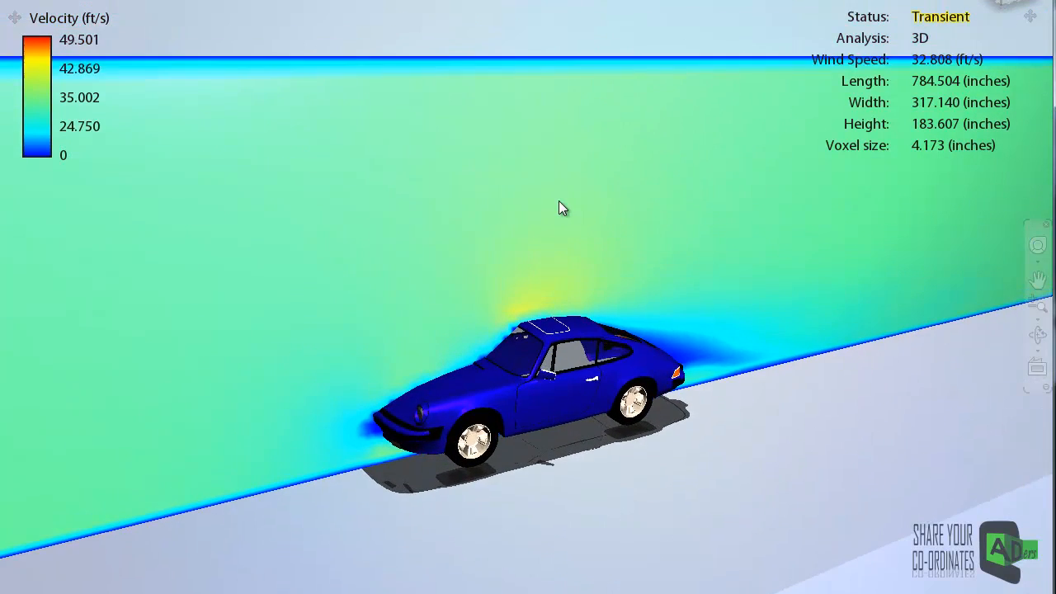
scroll(538, 15, up, 1)
middle_drag(539, 16, 570, 285)
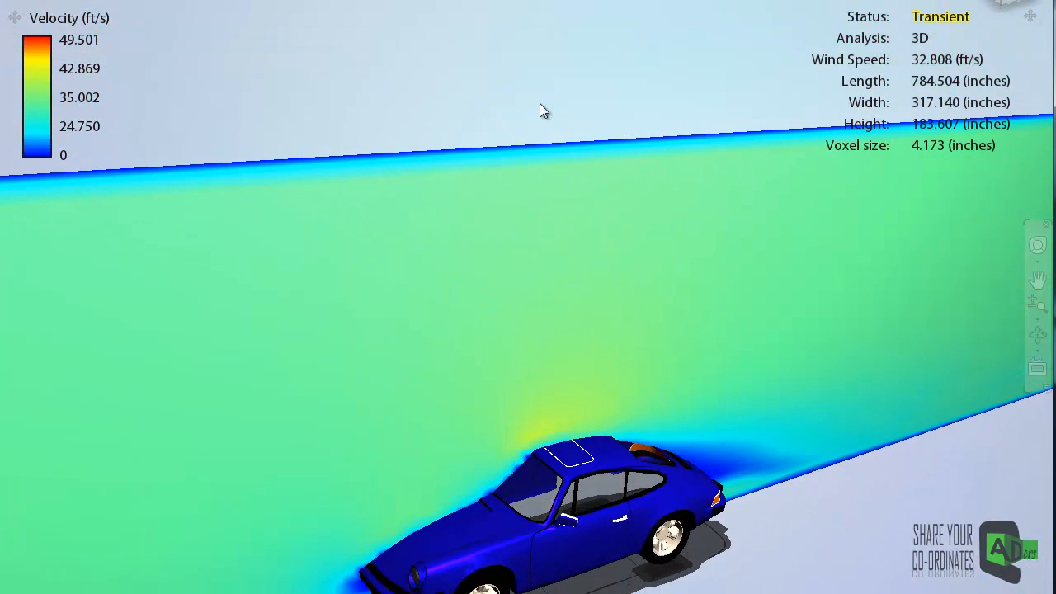
scroll(546, 142, up, 2)
scroll(549, 119, up, 1)
middle_drag(560, 157, 559, 199)
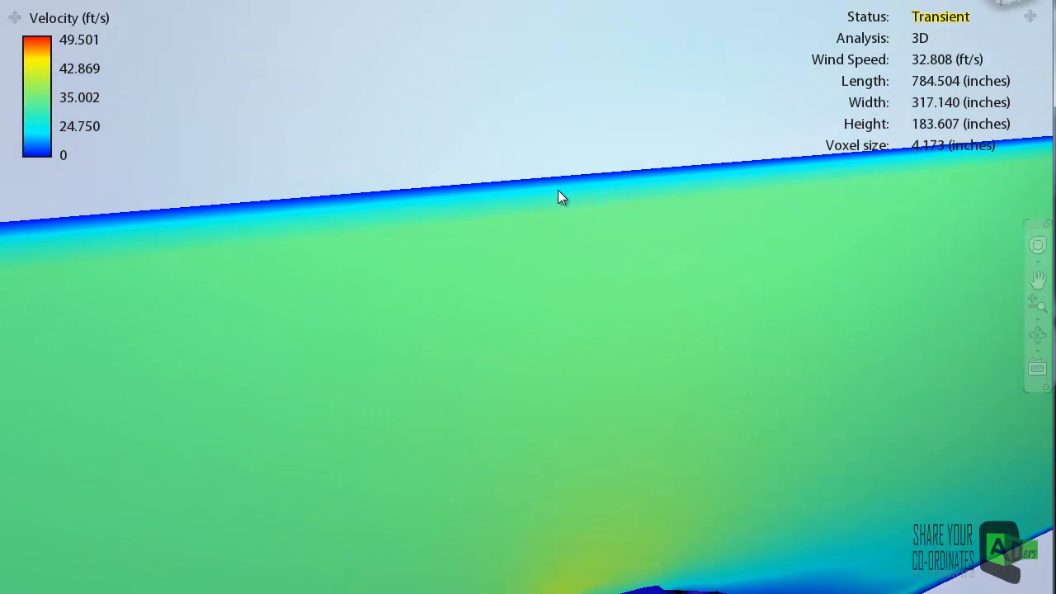
scroll(558, 165, up, 3)
middle_drag(558, 148, 550, 108)
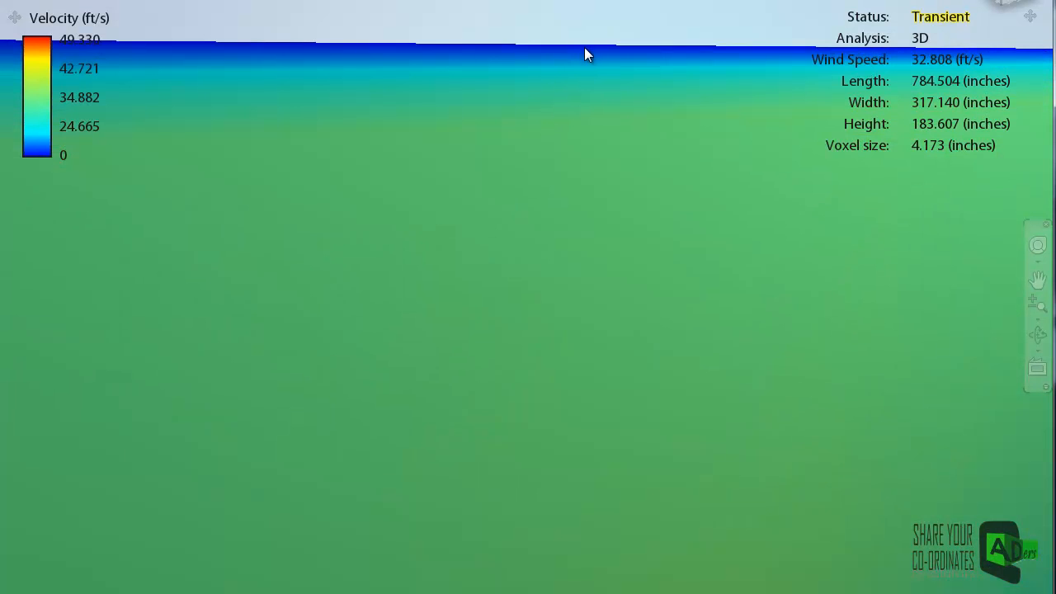
scroll(581, 148, down, 1)
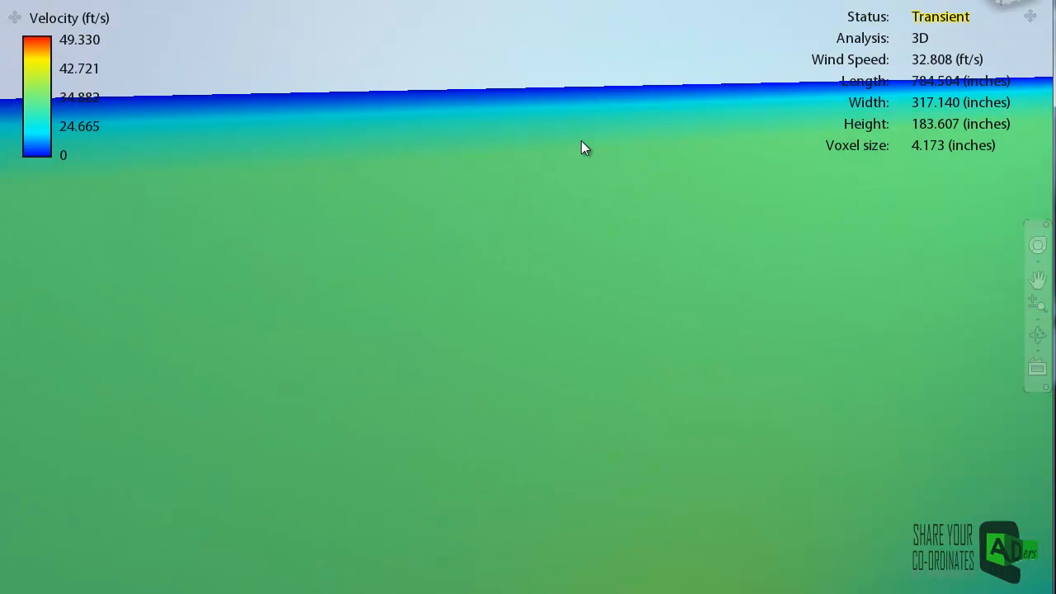
scroll(524, 427, down, 1)
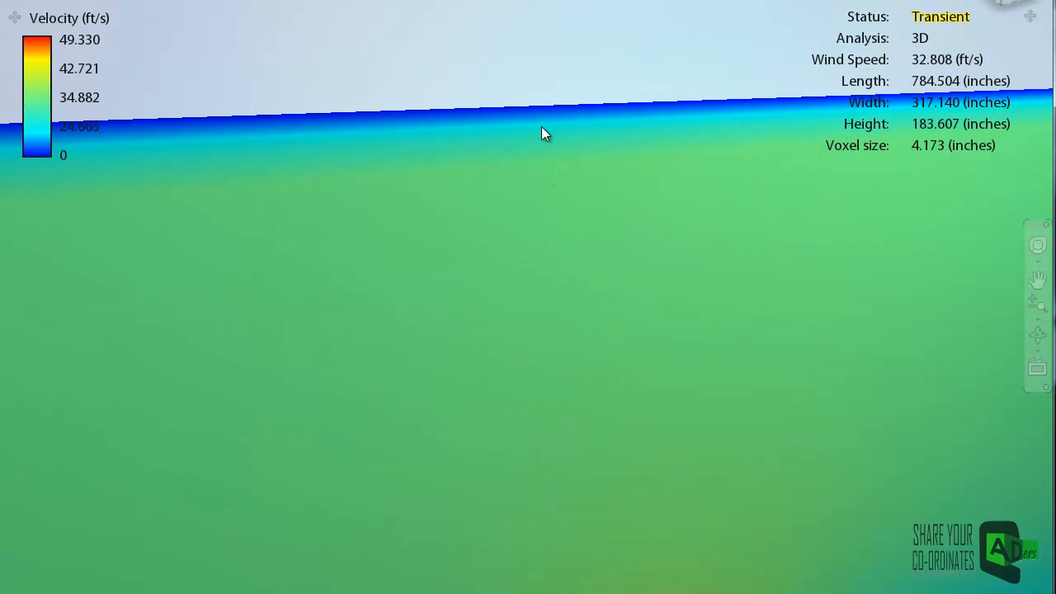
scroll(581, 223, down, 2)
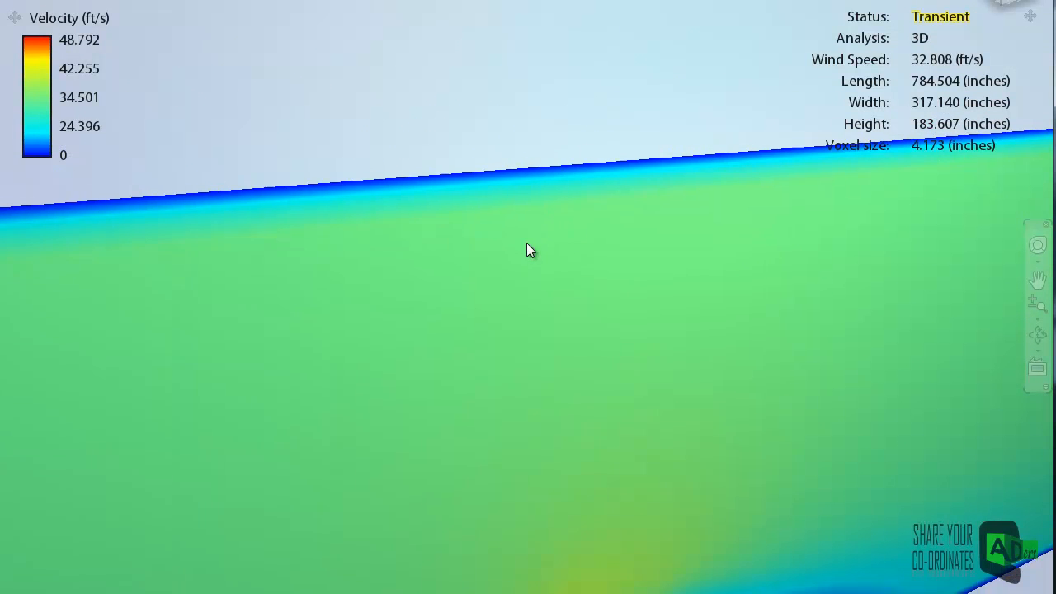
Review the full length of the velocity plane and the wake behind the car from different angles
scroll(528, 242, down, 3)
scroll(532, 288, down, 2)
scroll(564, 347, down, 2)
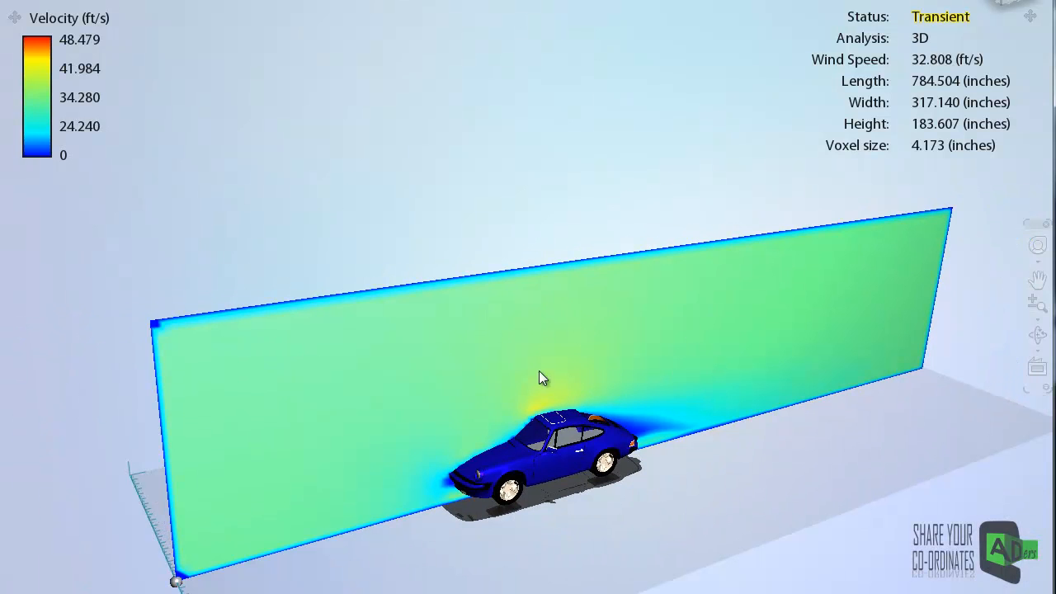
drag(758, 509, 842, 462)
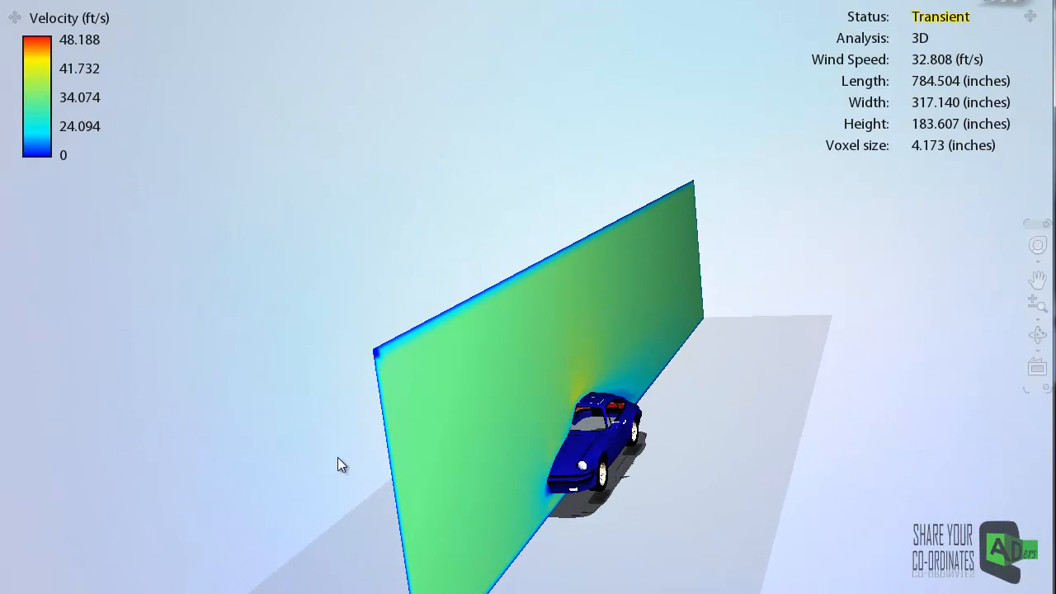
drag(761, 454, 696, 469)
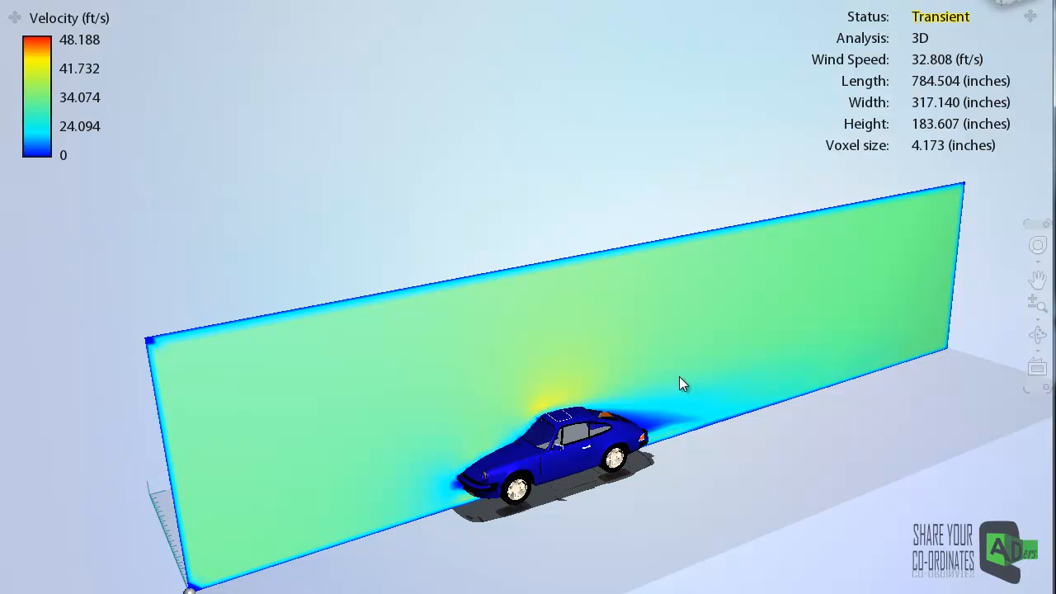
drag(583, 360, 587, 269)
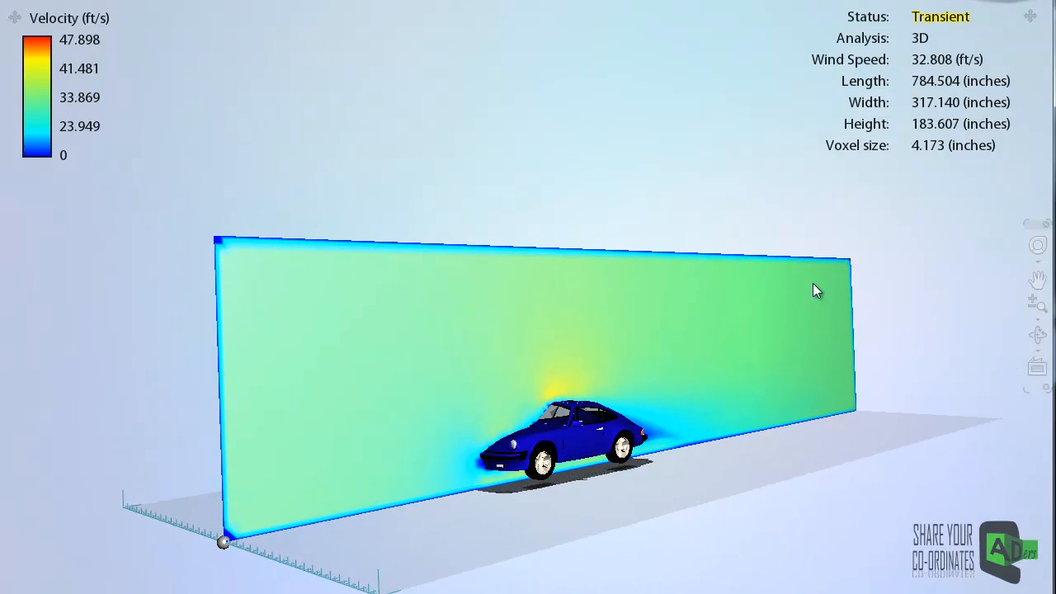
drag(722, 410, 682, 436)
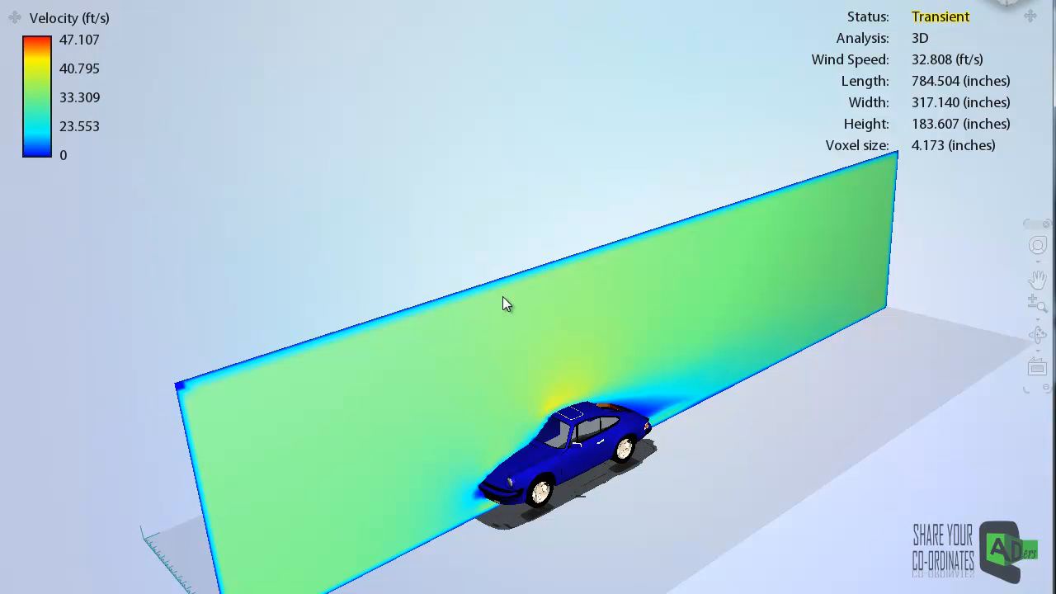
mouse_move(563, 386)
mouse_down()
mouse_move(576, 374)
mouse_move(581, 389)
mouse_up()
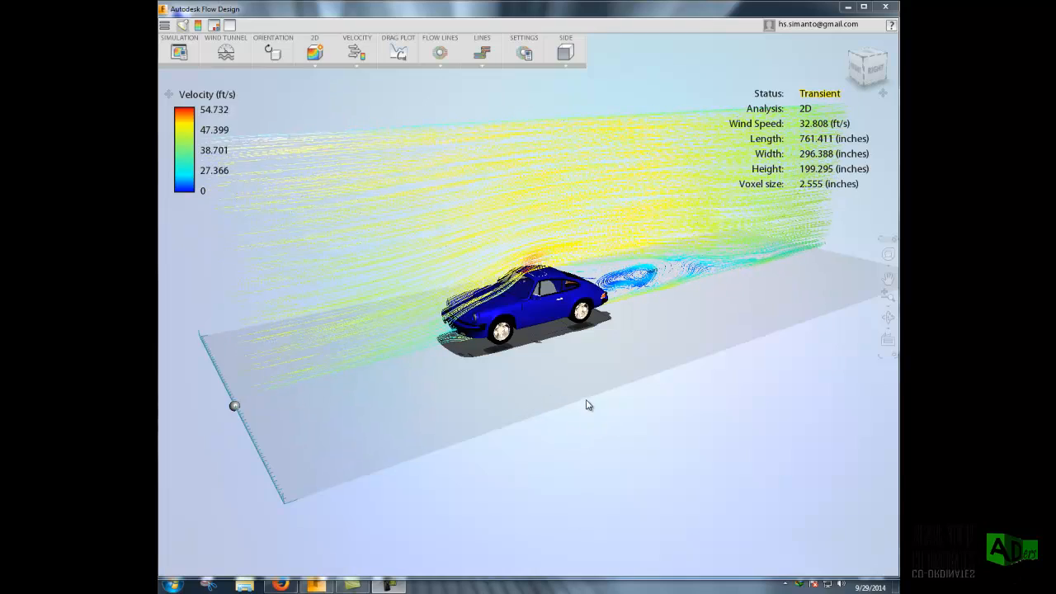
Examine how the 2D velocity flow lines meet the car's front bumper and pass over the hood
middle_drag(578, 402, 582, 402)
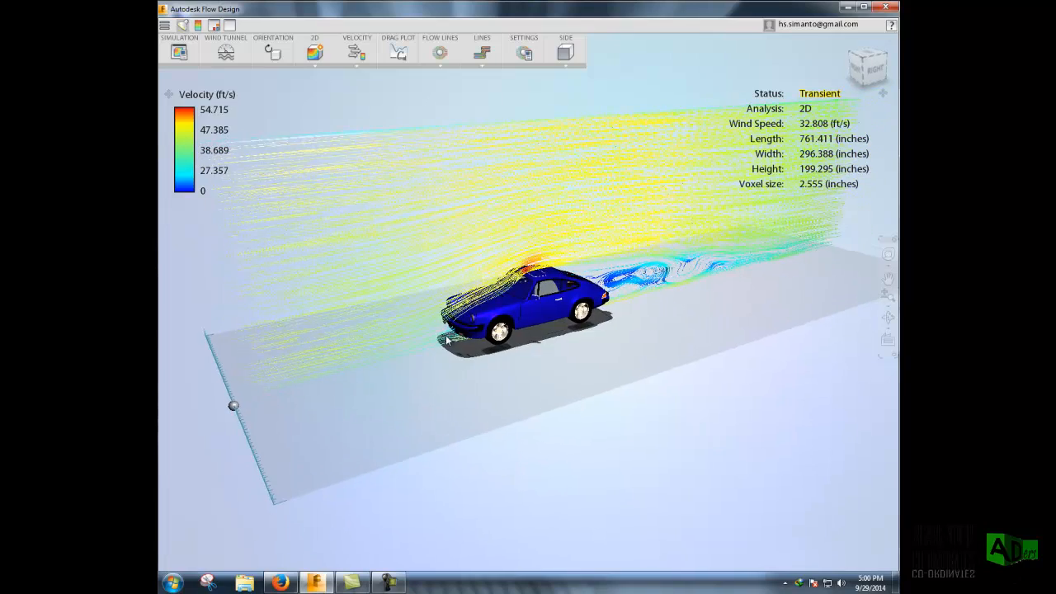
scroll(458, 338, up, 1)
scroll(457, 338, up, 3)
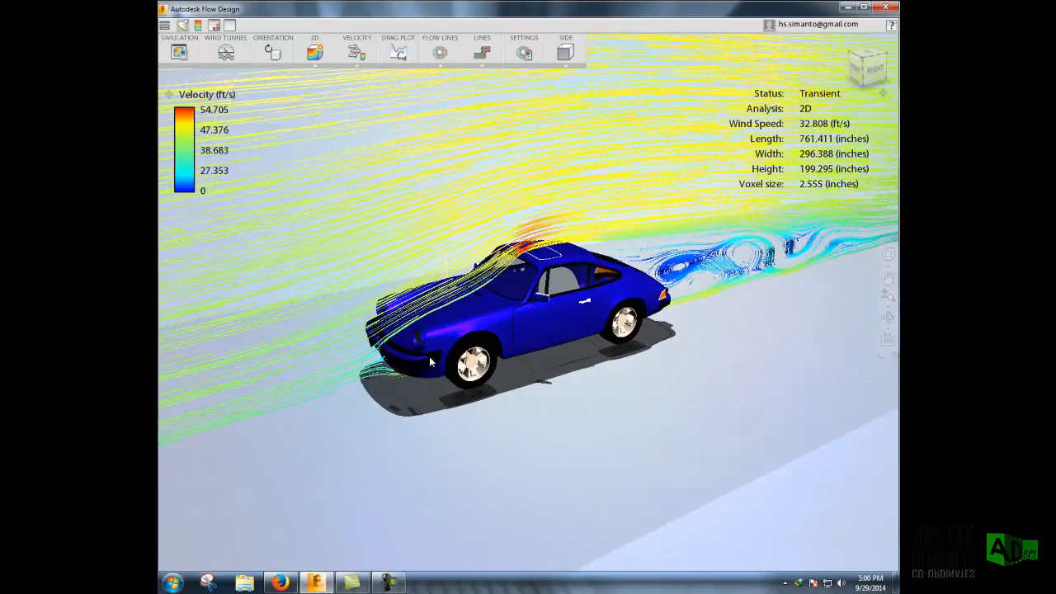
middle_drag(422, 365, 414, 347)
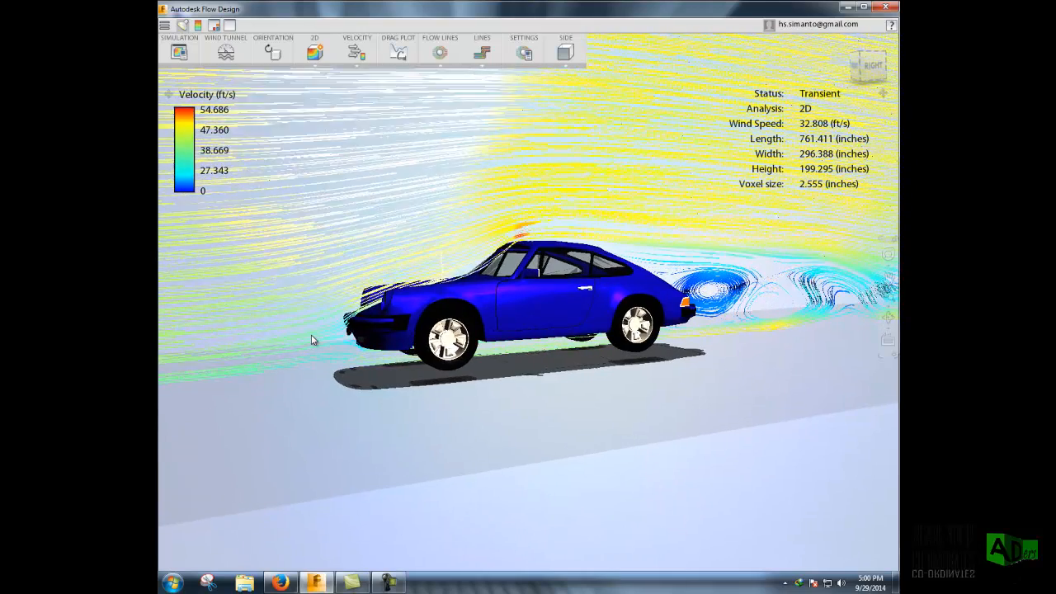
scroll(364, 349, up, 2)
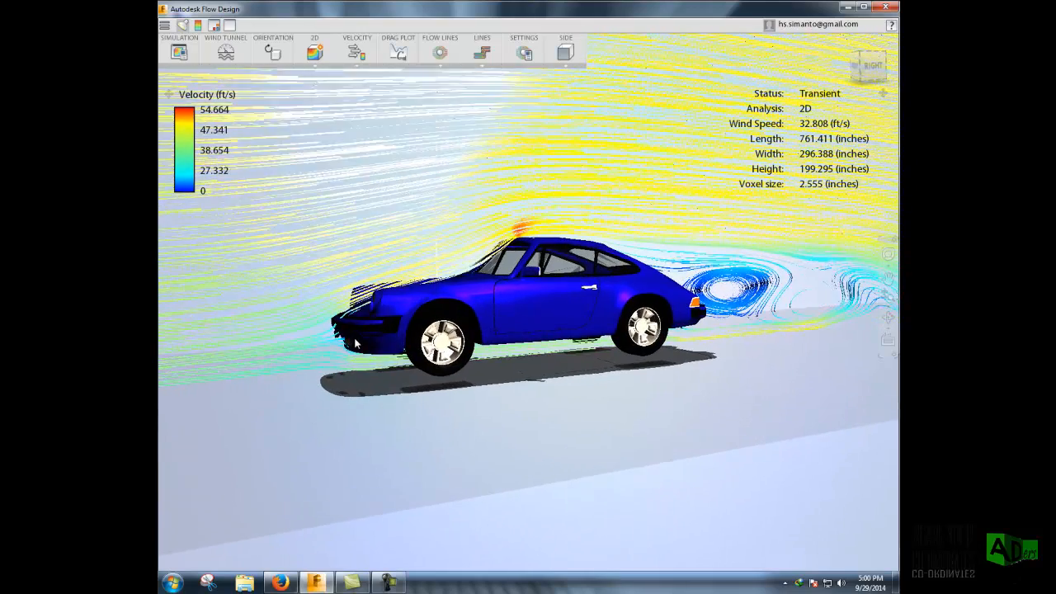
middle_drag(364, 349, 335, 340)
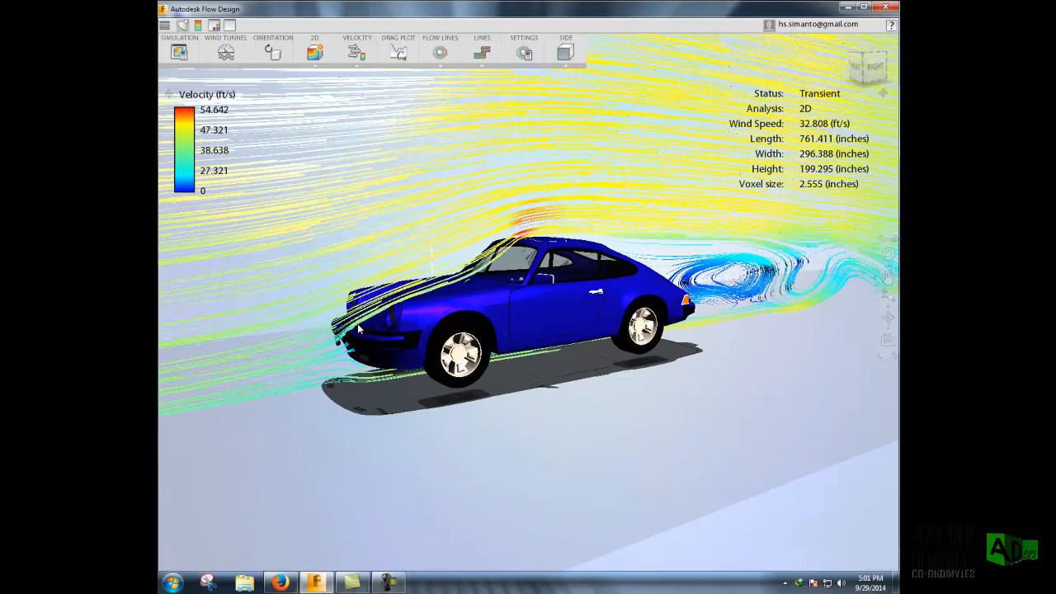
middle_drag(362, 333, 356, 335)
scroll(394, 297, up, 3)
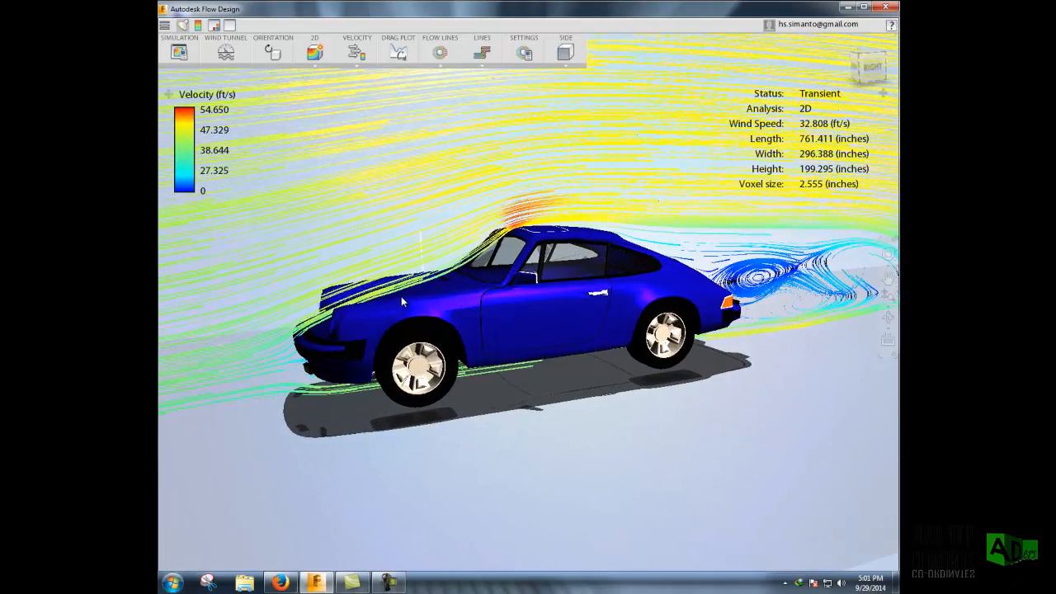
middle_drag(393, 298, 370, 284)
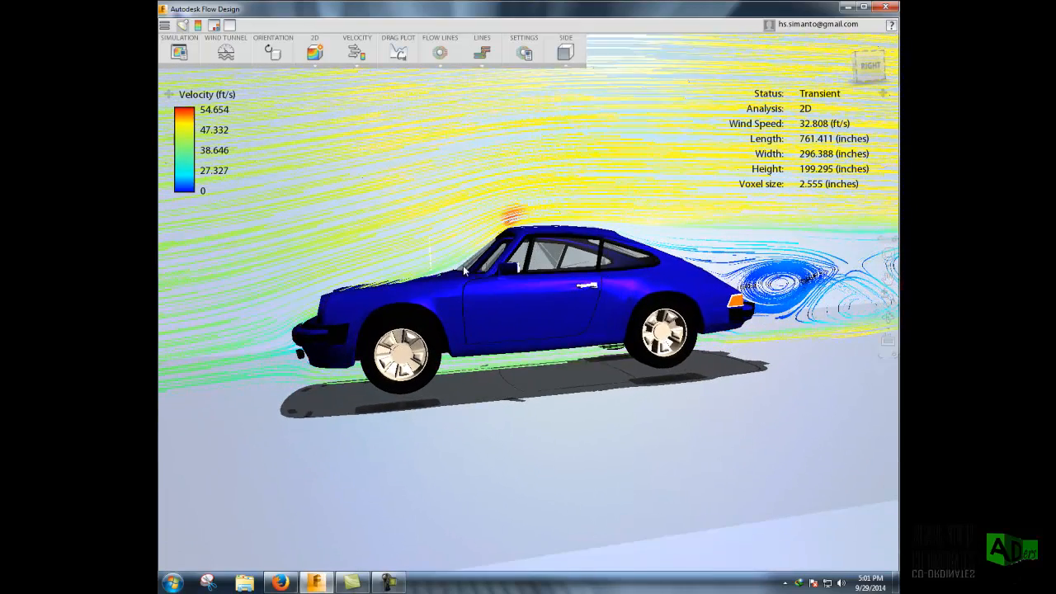
Inspect the flow lines over the windshield and roof and the swirling wake behind the car's rear
scroll(491, 246, up, 2)
middle_drag(491, 246, 453, 272)
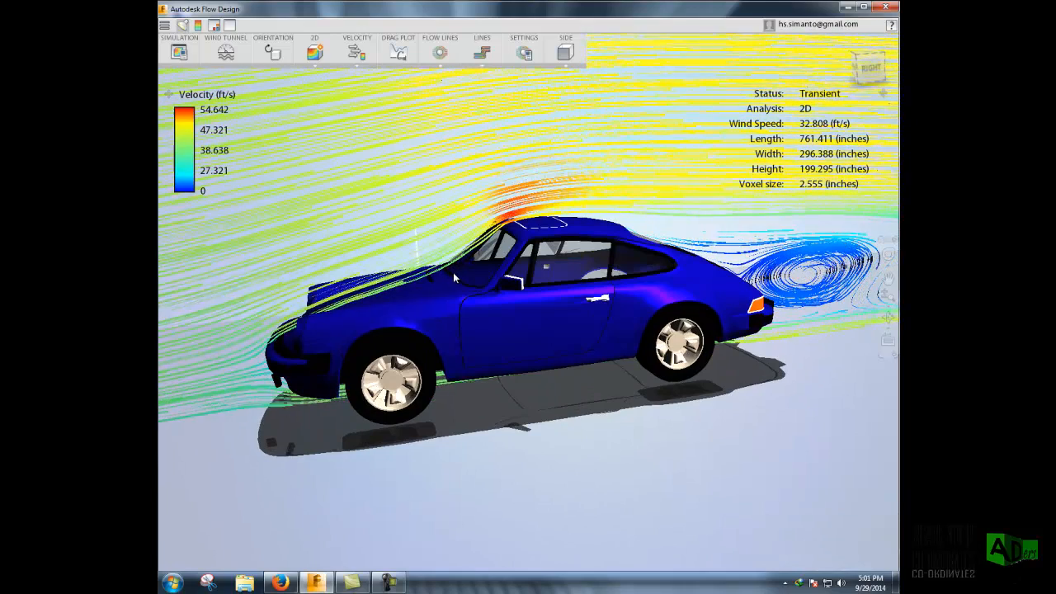
middle_drag(453, 272, 407, 278)
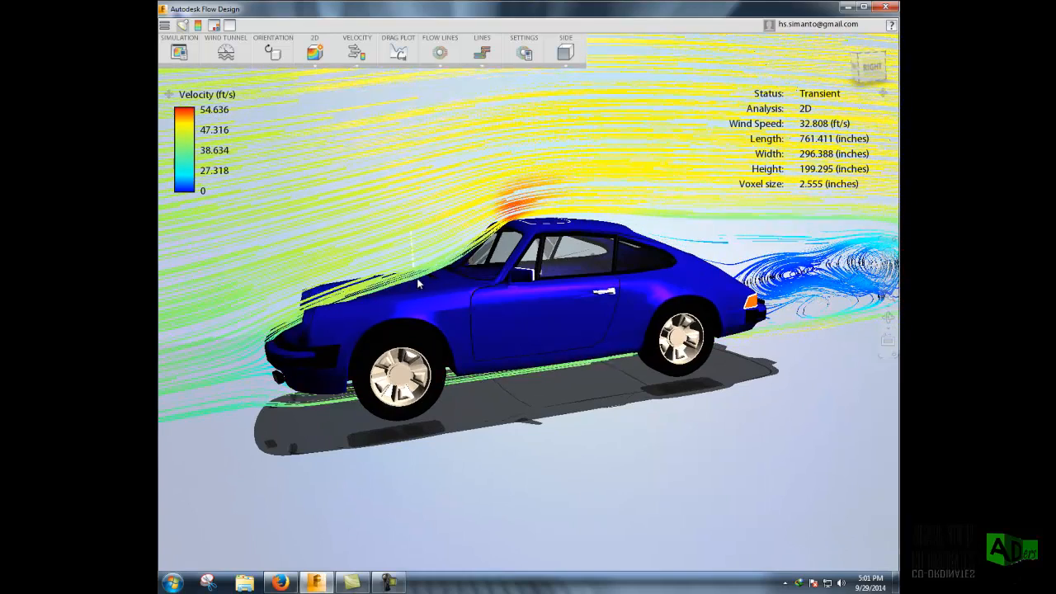
middle_drag(432, 279, 421, 278)
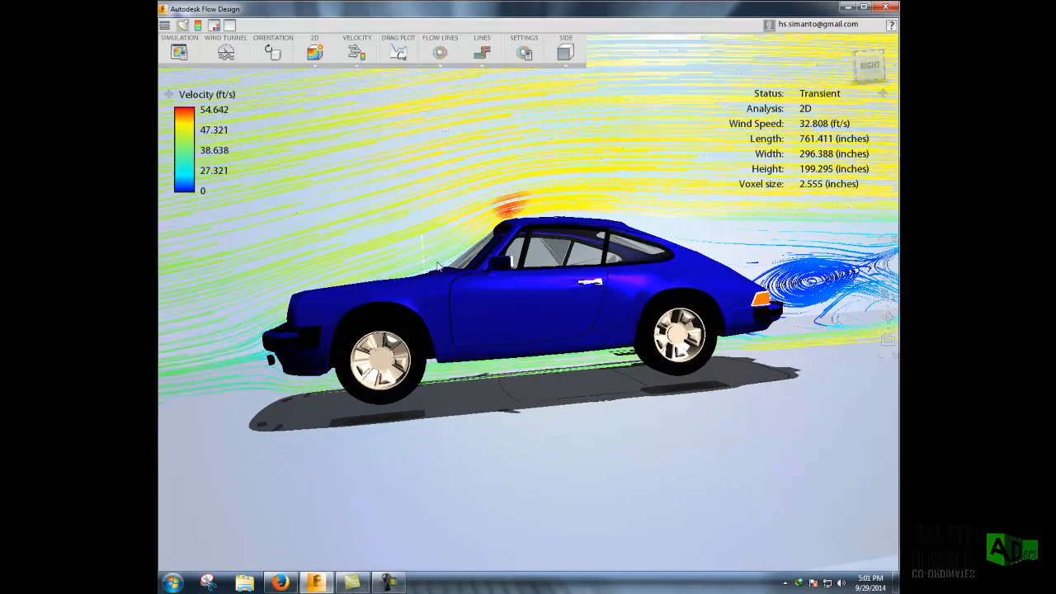
scroll(439, 264, up, 5)
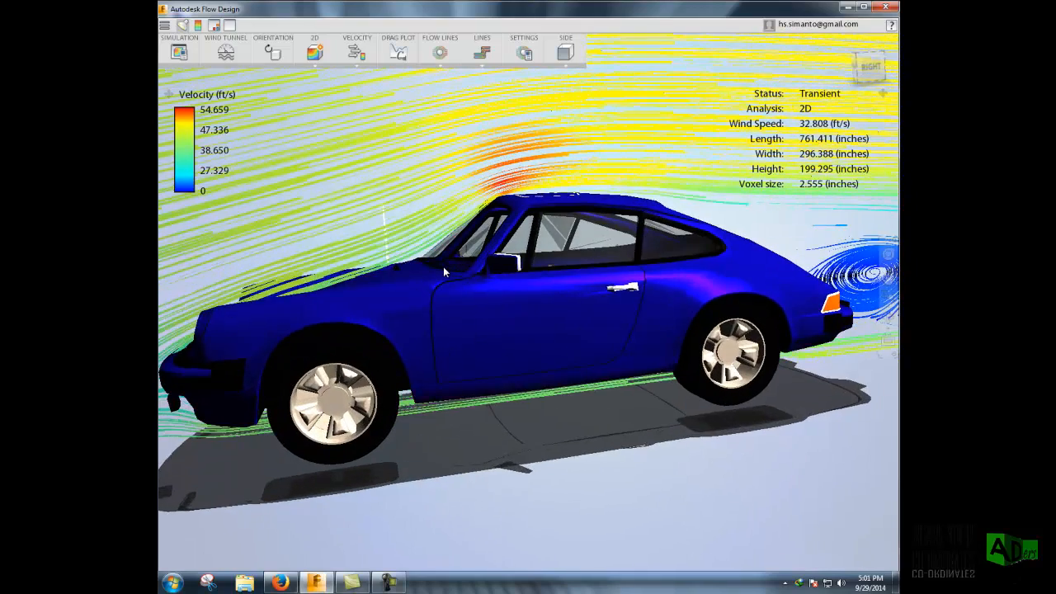
scroll(418, 249, up, 5)
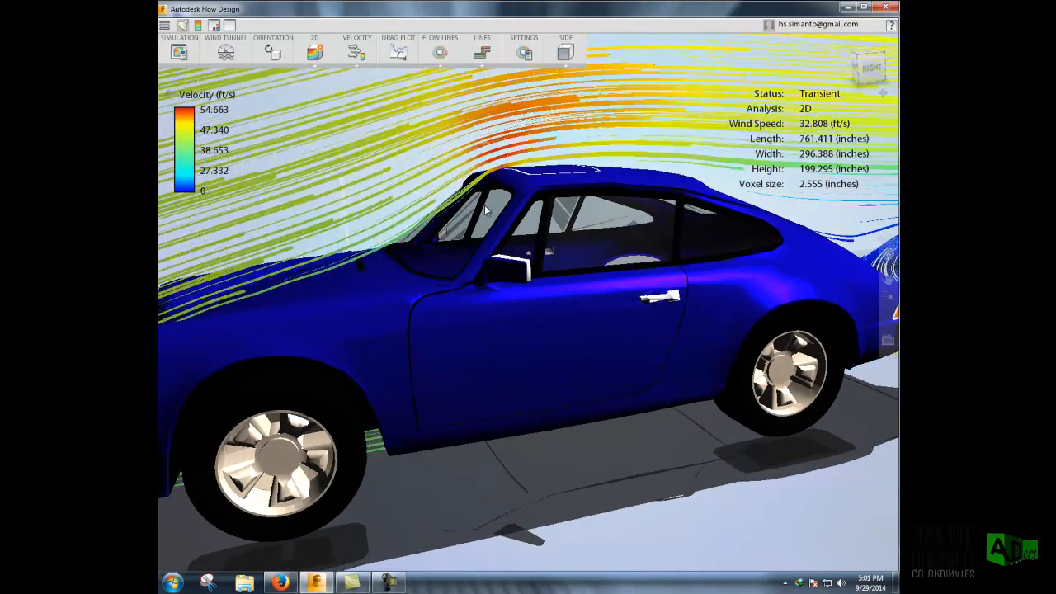
scroll(561, 247, down, 5)
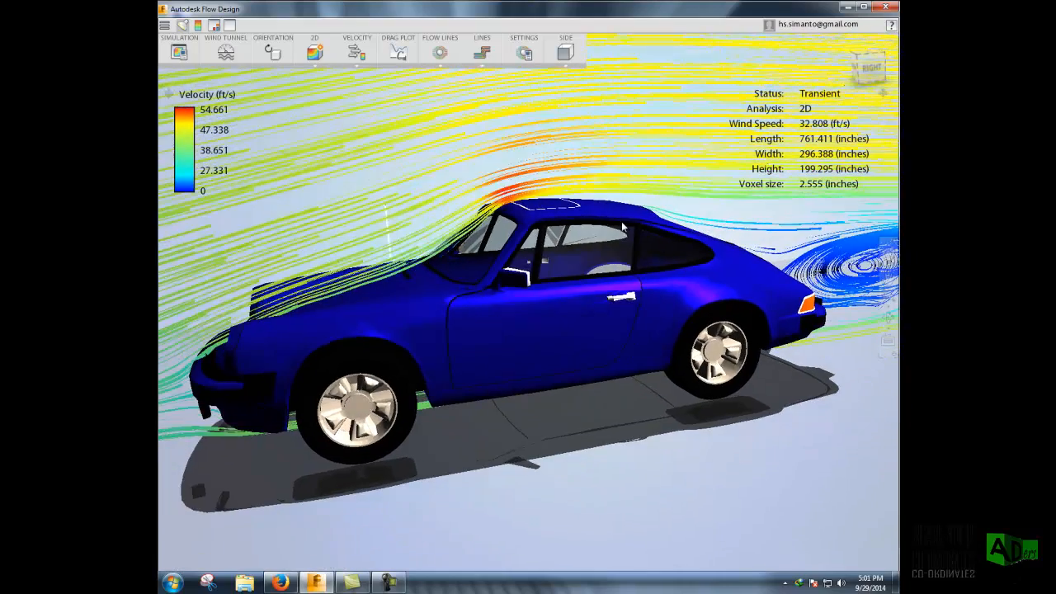
mouse_move(726, 240)
middle_down()
mouse_move(703, 249)
mouse_move(716, 246)
middle_up()
scroll(715, 246, down, 5)
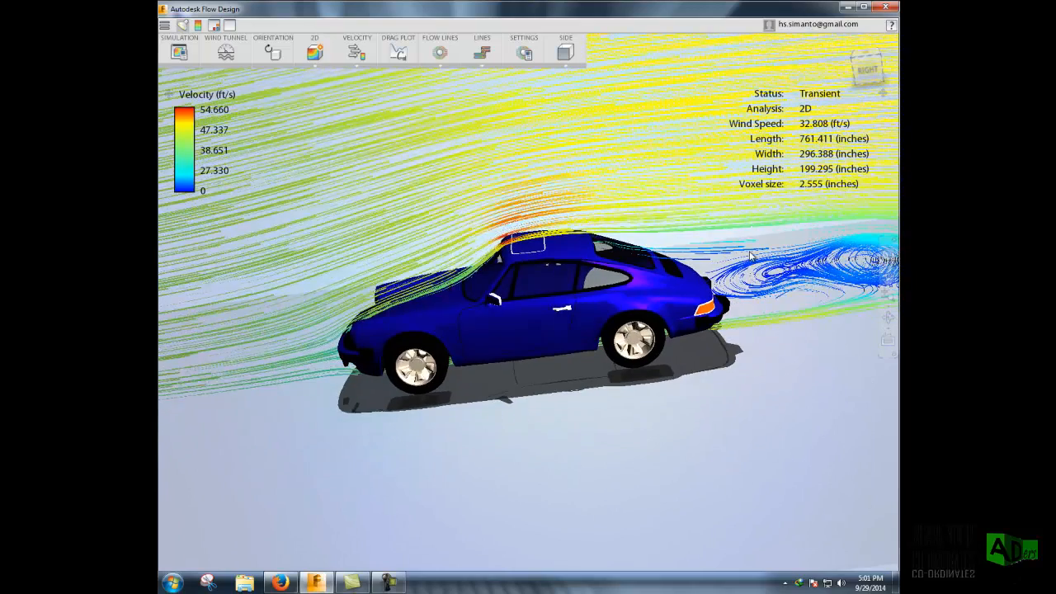
View the whole car with its surrounding flow lines and trailing wake from the side and the front corner
scroll(751, 257, down, 2)
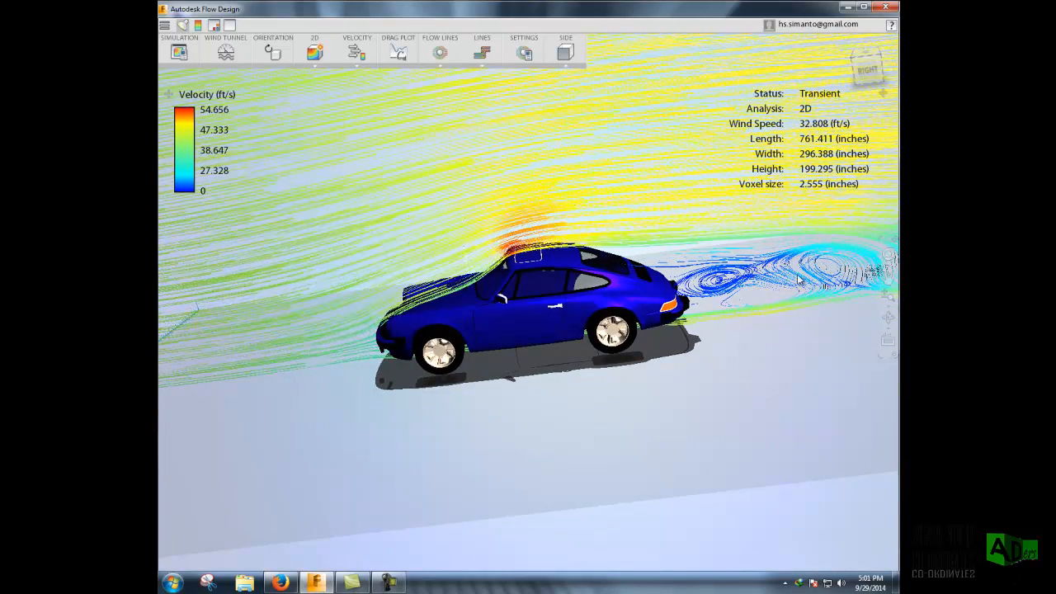
middle_drag(802, 279, 726, 299)
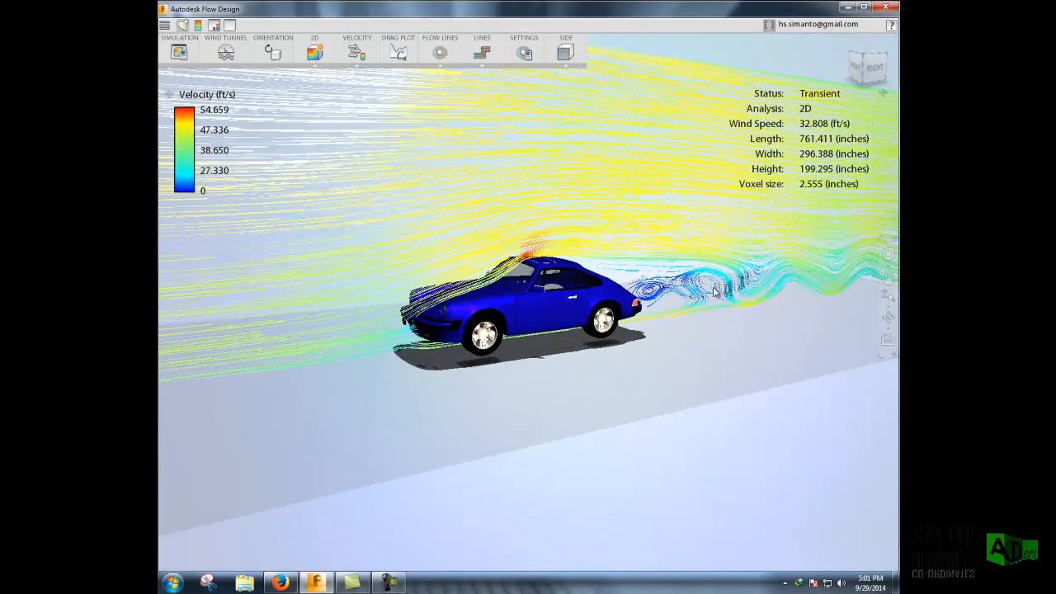
mouse_move(726, 299)
middle_down()
mouse_move(656, 285)
mouse_move(679, 287)
middle_up()
Resize the wind tunnel to a height of about 117 inches and apply the tunnel settings
double_click(556, 437)
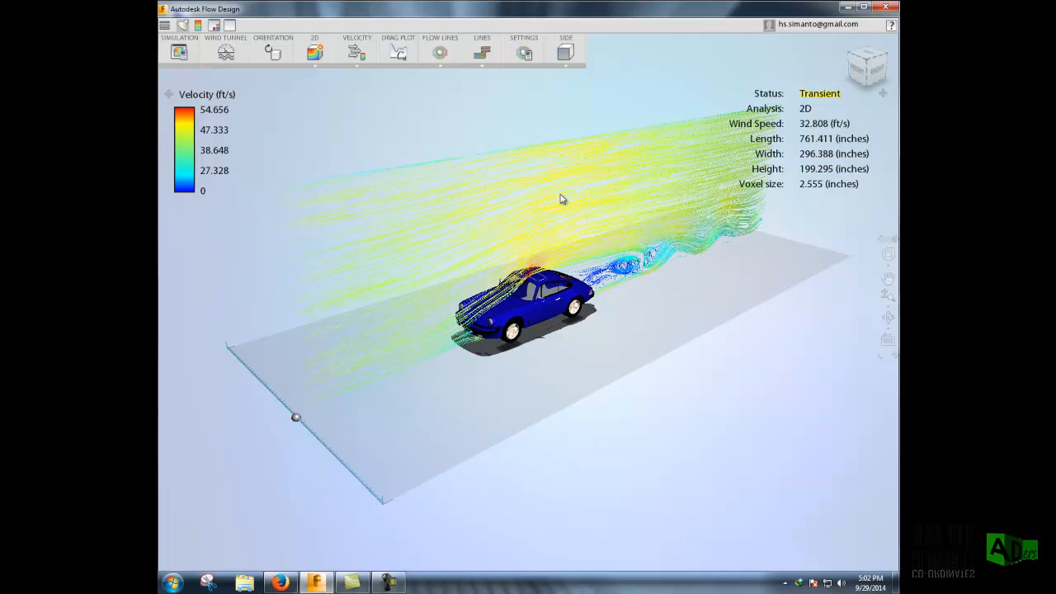
scroll(587, 147, up, 1)
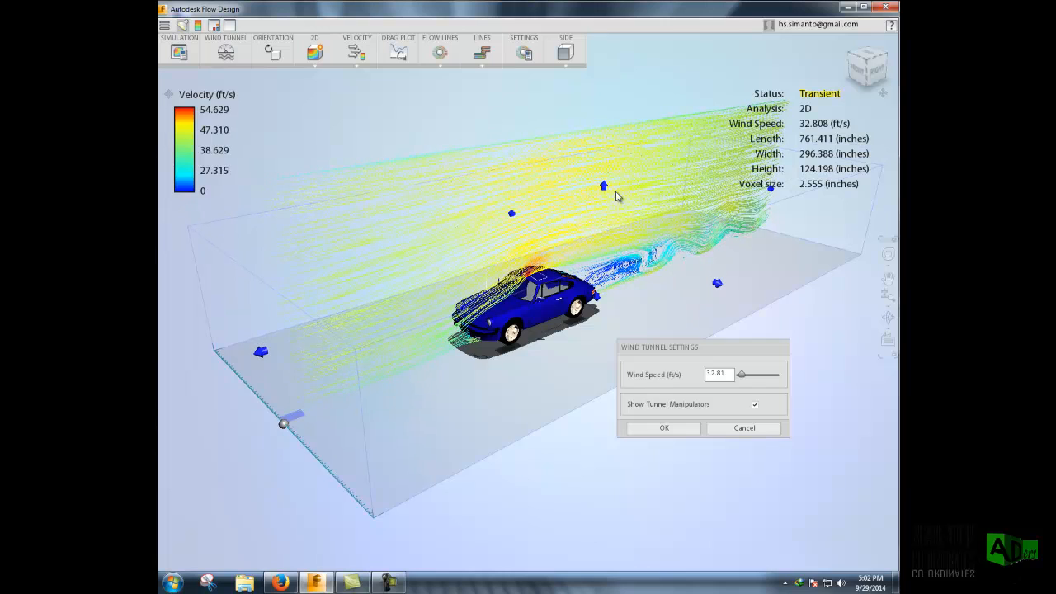
click(665, 428)
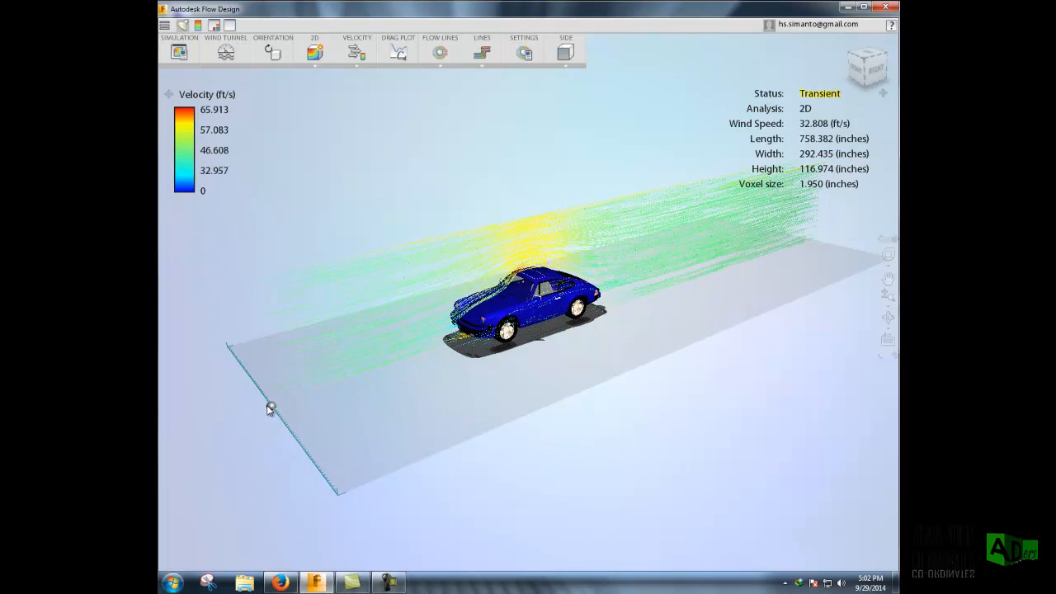
Examine the flow lines over the car's roof and behind its rear in the lowered tunnel from different angles
scroll(564, 283, up, 4)
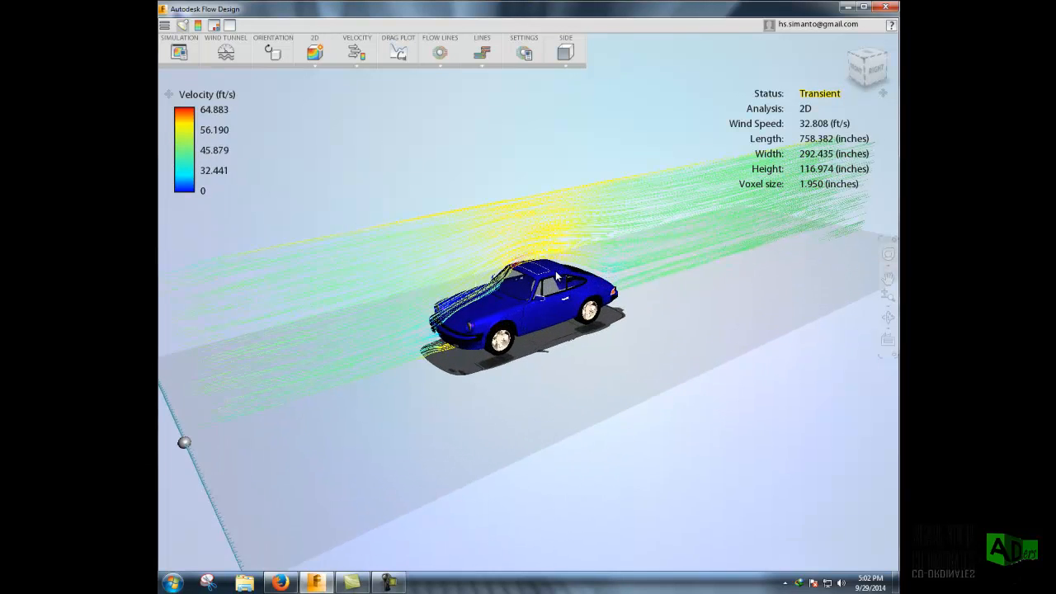
drag(552, 264, 531, 267)
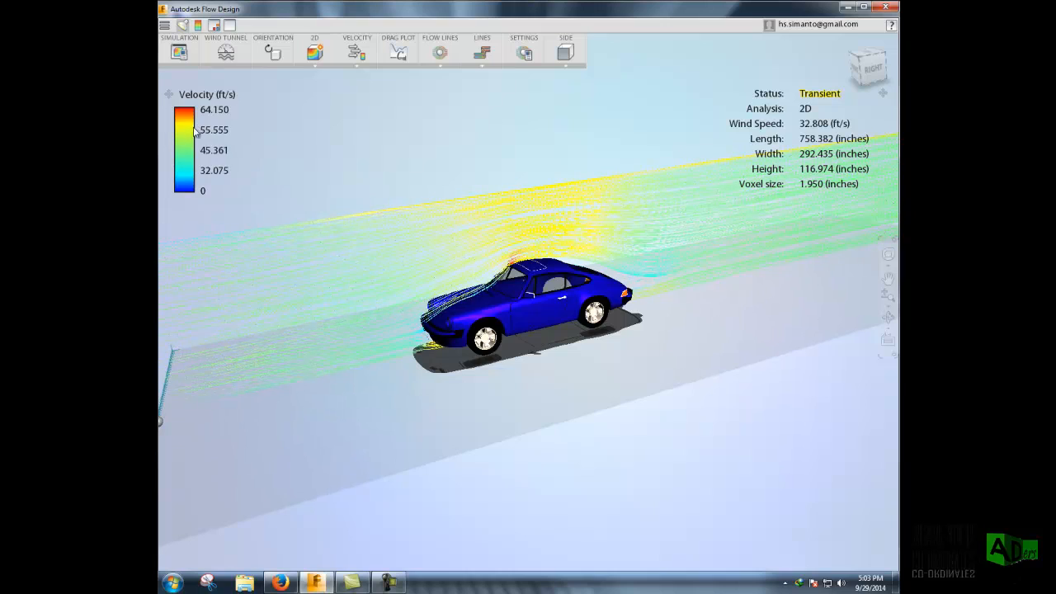
drag(536, 268, 530, 297)
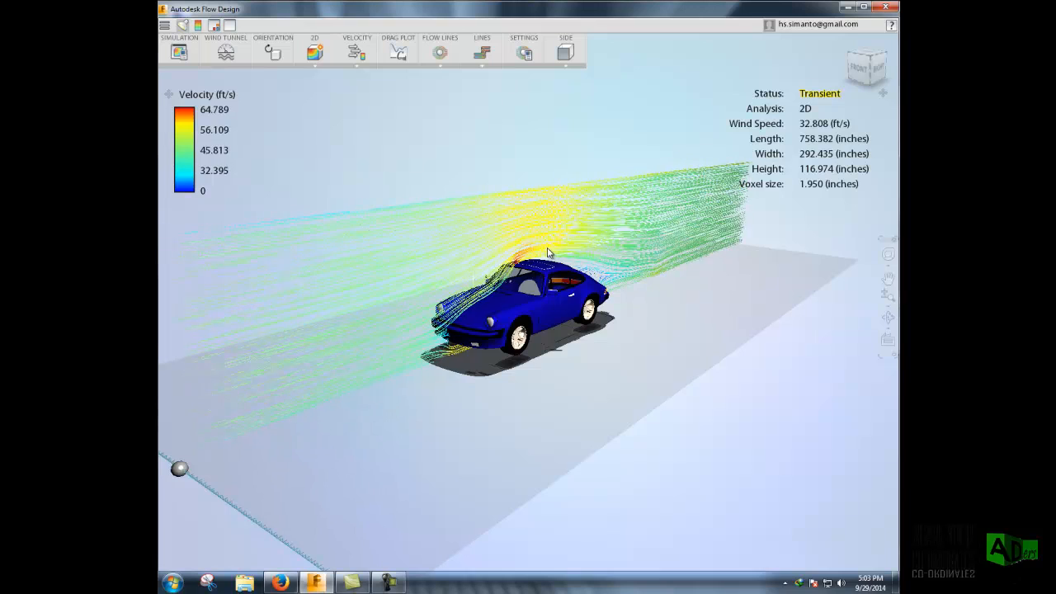
middle_drag(537, 261, 443, 262)
scroll(322, 321, down, 2)
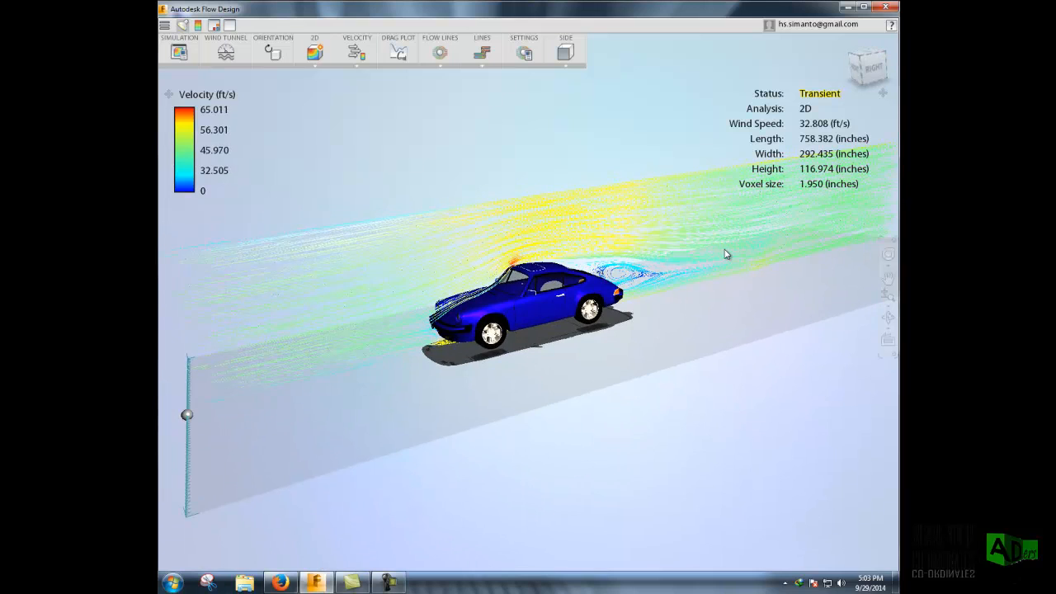
middle_drag(683, 268, 523, 235)
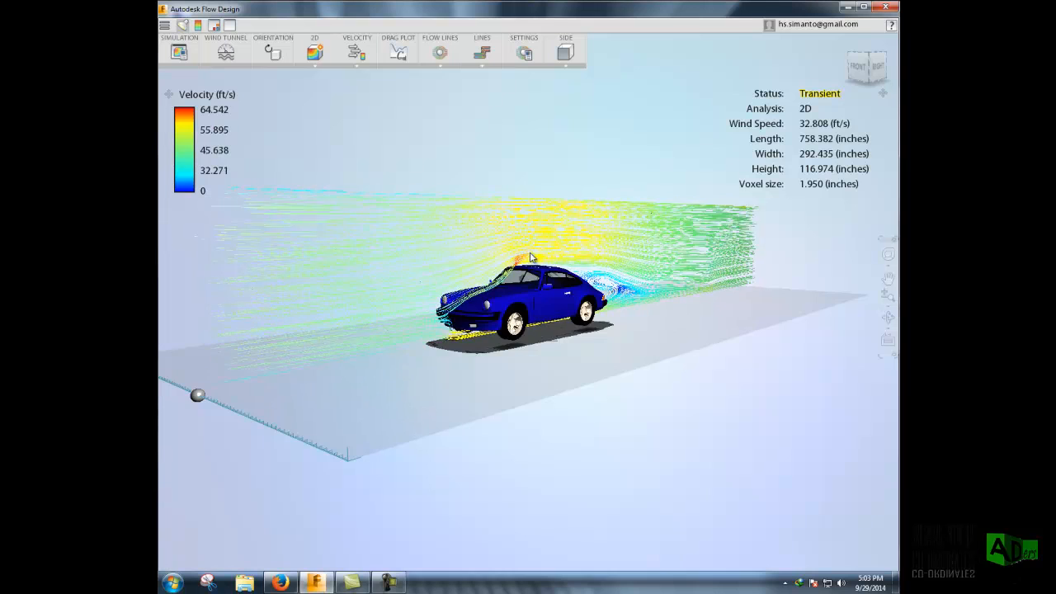
drag(536, 272, 537, 281)
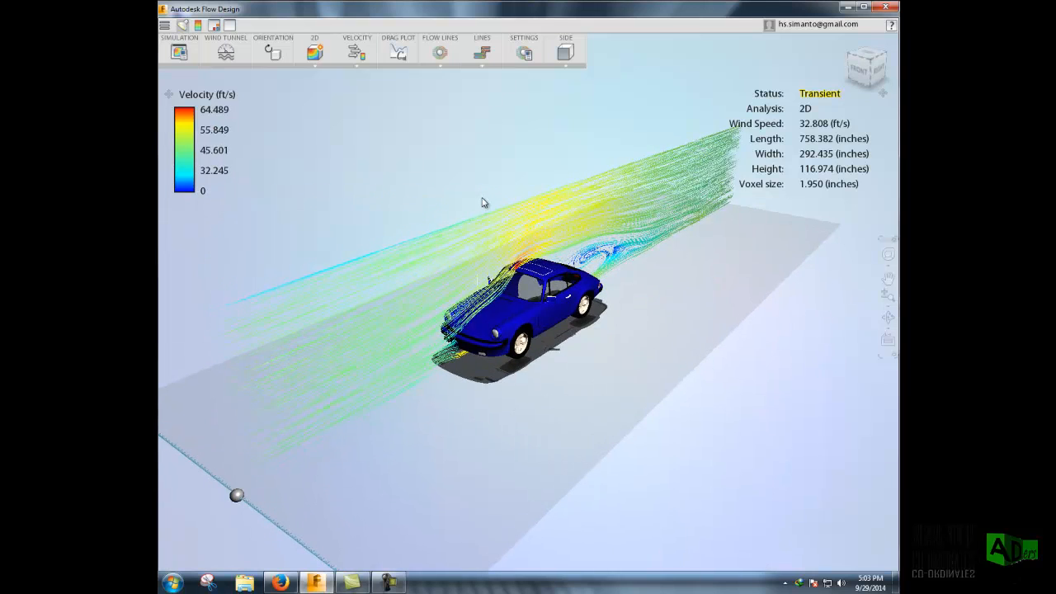
Raise the wind tunnel's height to about 174 inches and apply the tunnel settings
scroll(487, 206, down, 3)
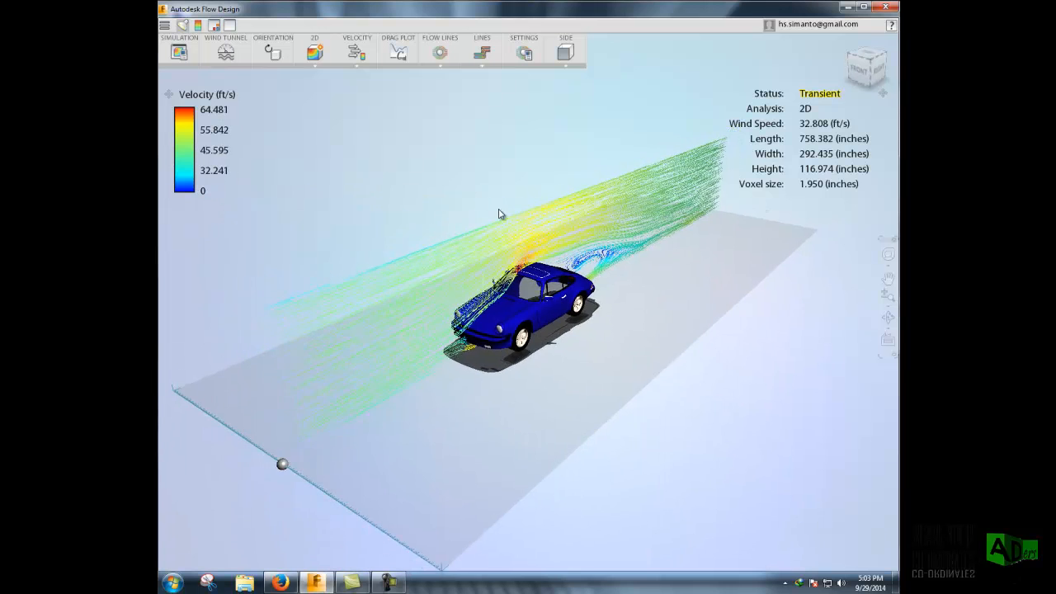
click(226, 52)
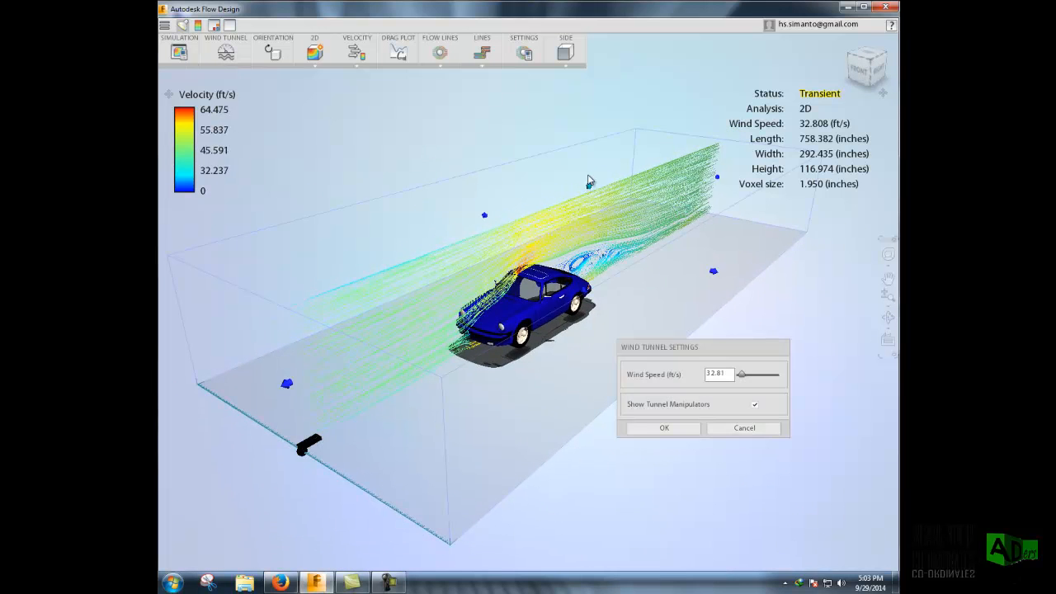
click(662, 428)
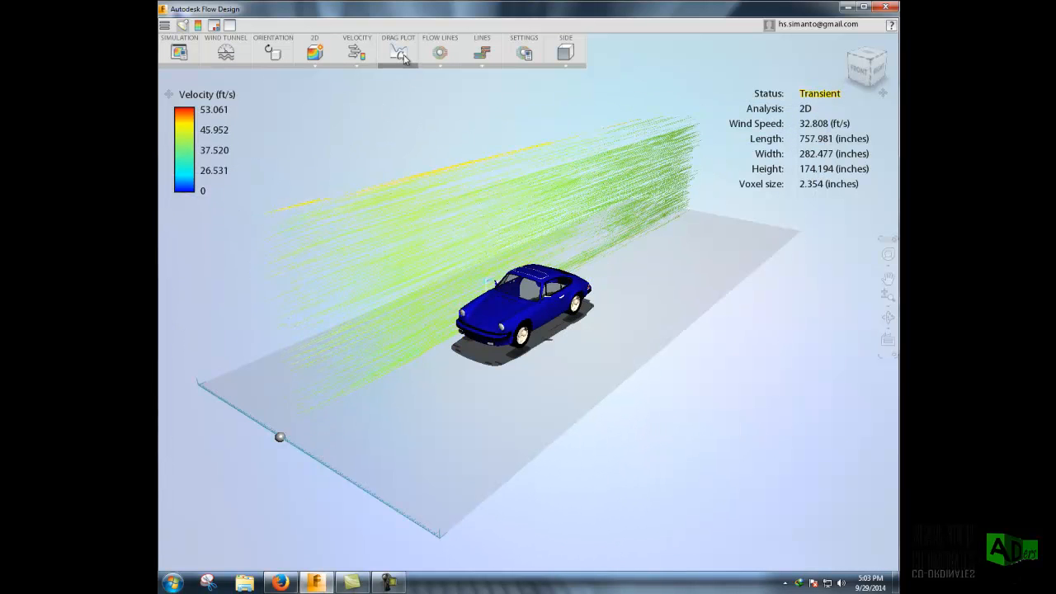
Display the drag plot and follow the car's drag coefficient and drag force as the simulation runs
click(402, 56)
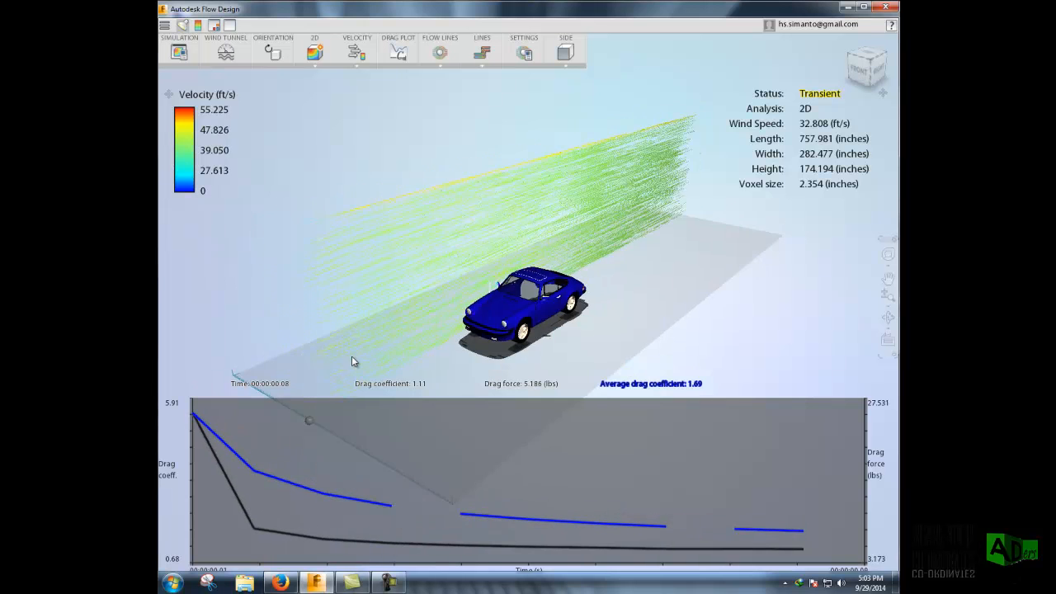
scroll(359, 353, down, 3)
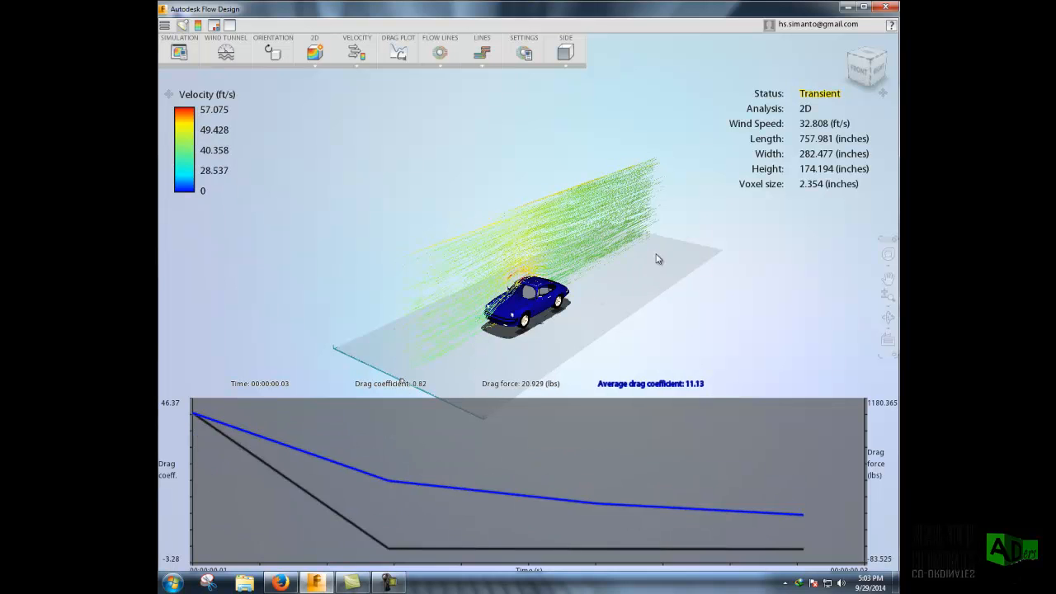
middle_drag(720, 312, 691, 310)
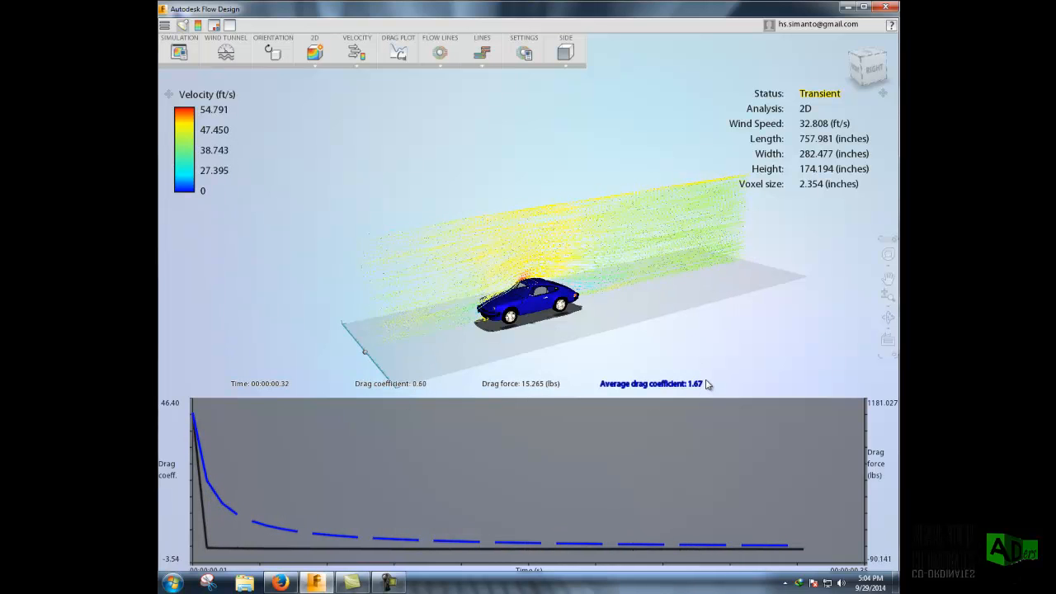
mouse_move(612, 330)
middle_down()
mouse_move(641, 325)
mouse_move(622, 339)
middle_up()
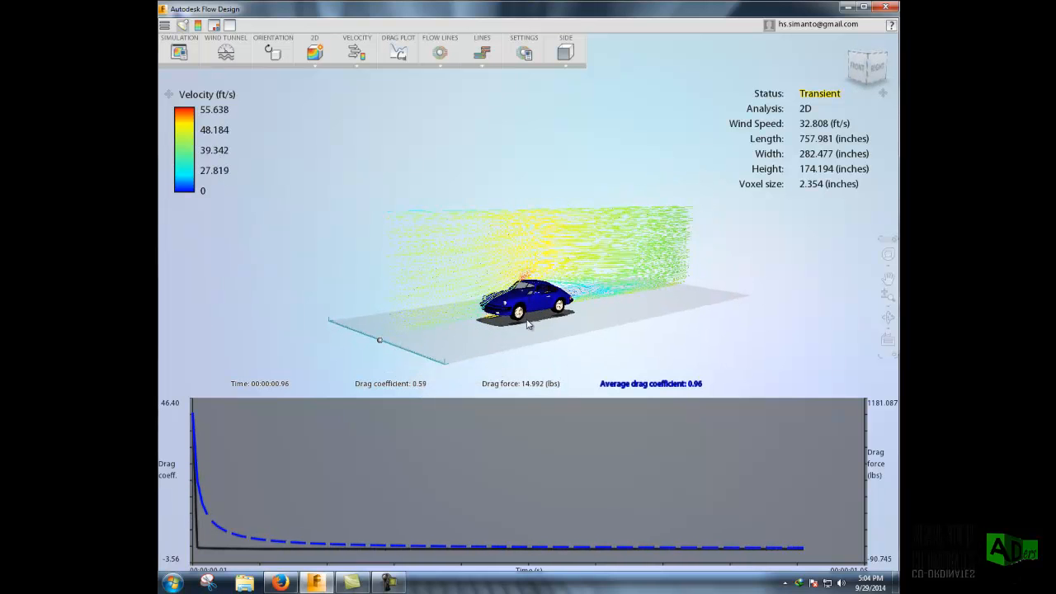
drag(535, 323, 513, 324)
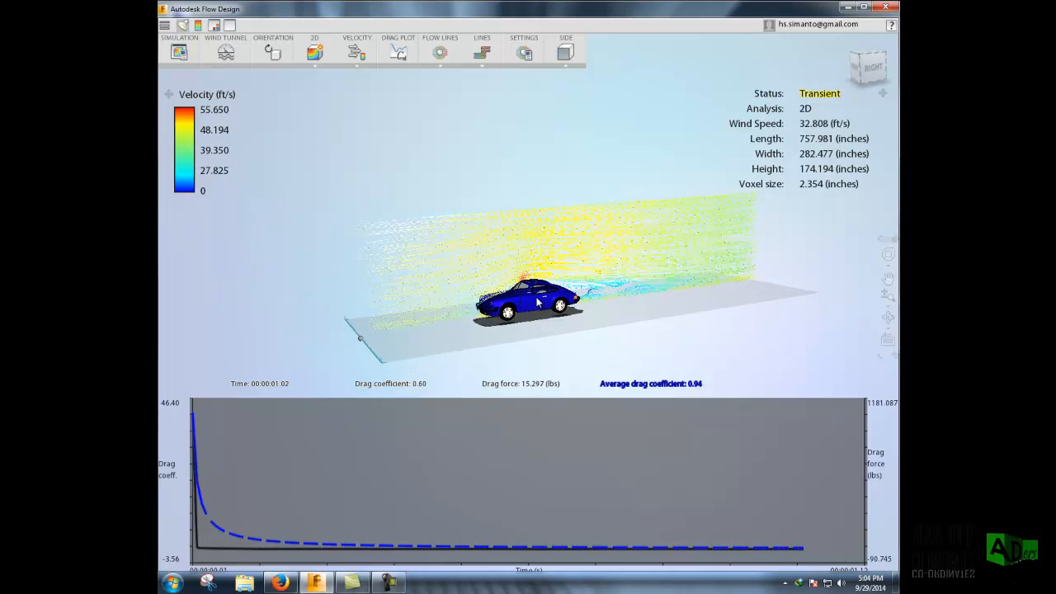
scroll(537, 303, up, 2)
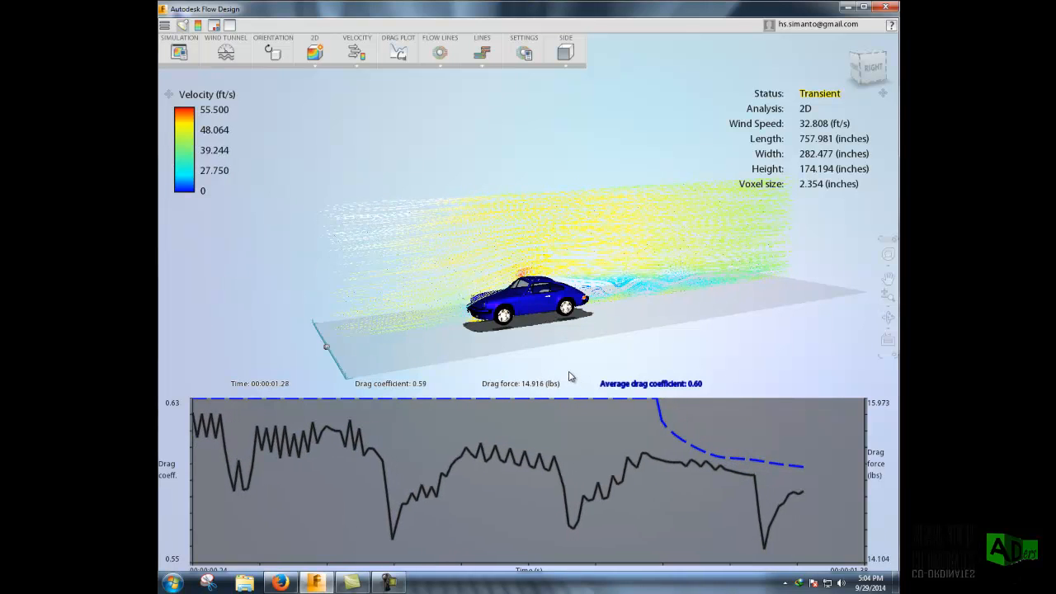
mouse_move(585, 332)
middle_down()
mouse_move(594, 336)
mouse_move(585, 335)
middle_up()
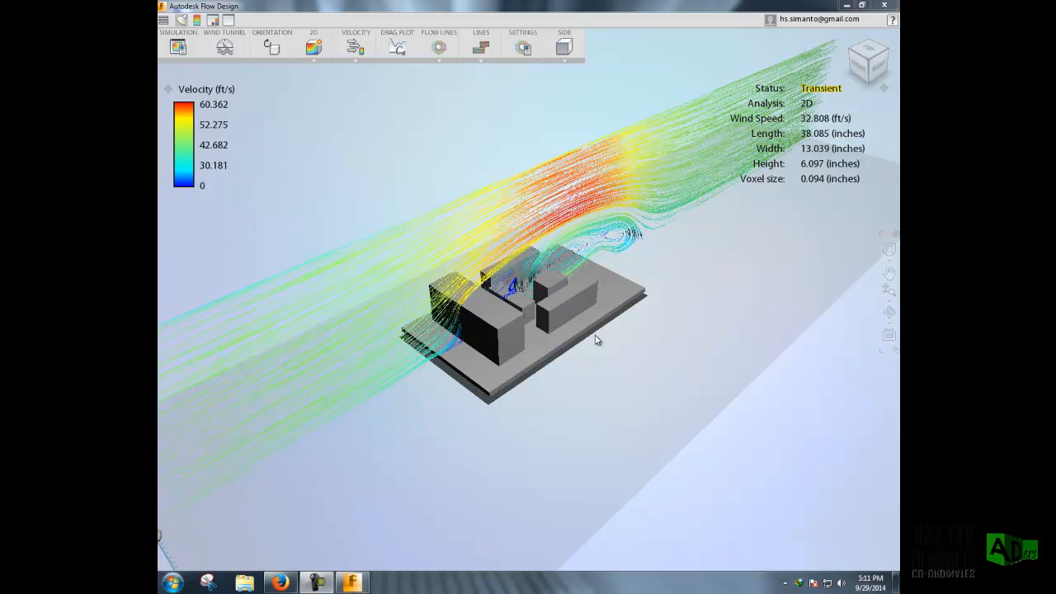
Examine the 2D flow lines passing over the building block model and between its buildings, including the right side view
scroll(557, 340, up, 5)
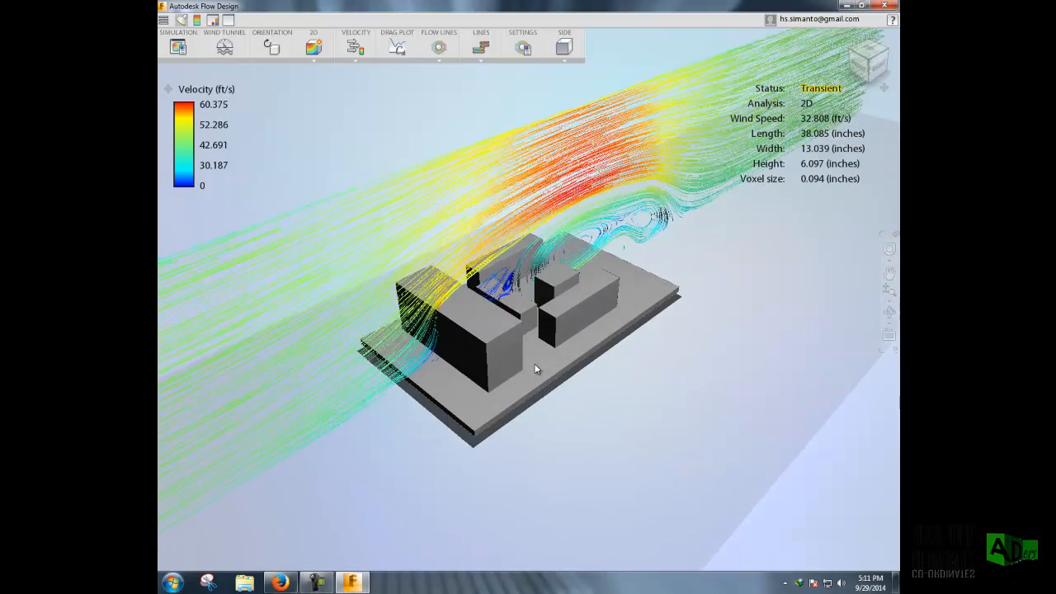
scroll(532, 363, up, 5)
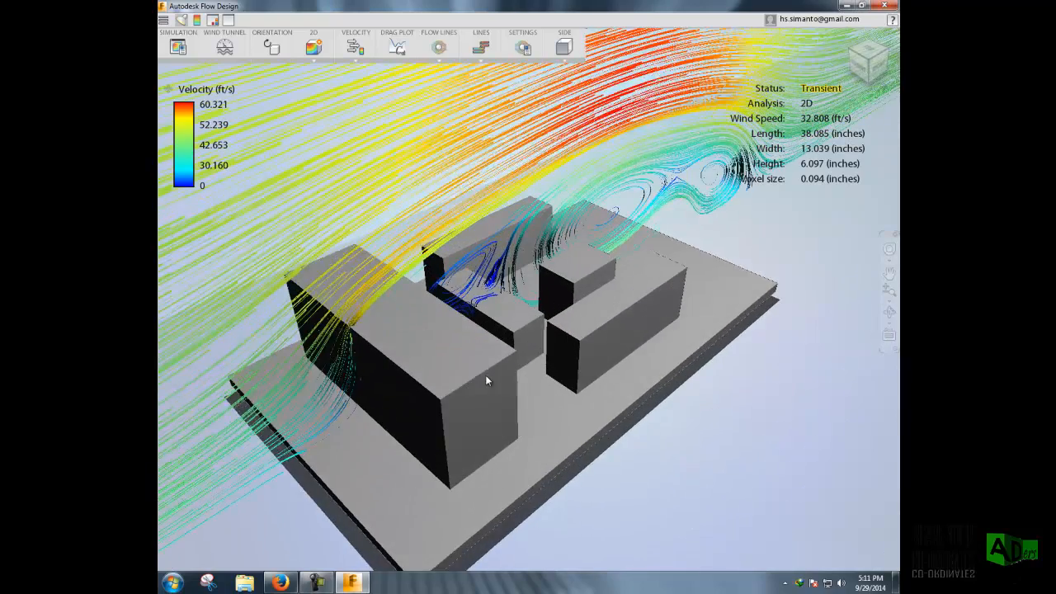
middle_drag(484, 364, 435, 350)
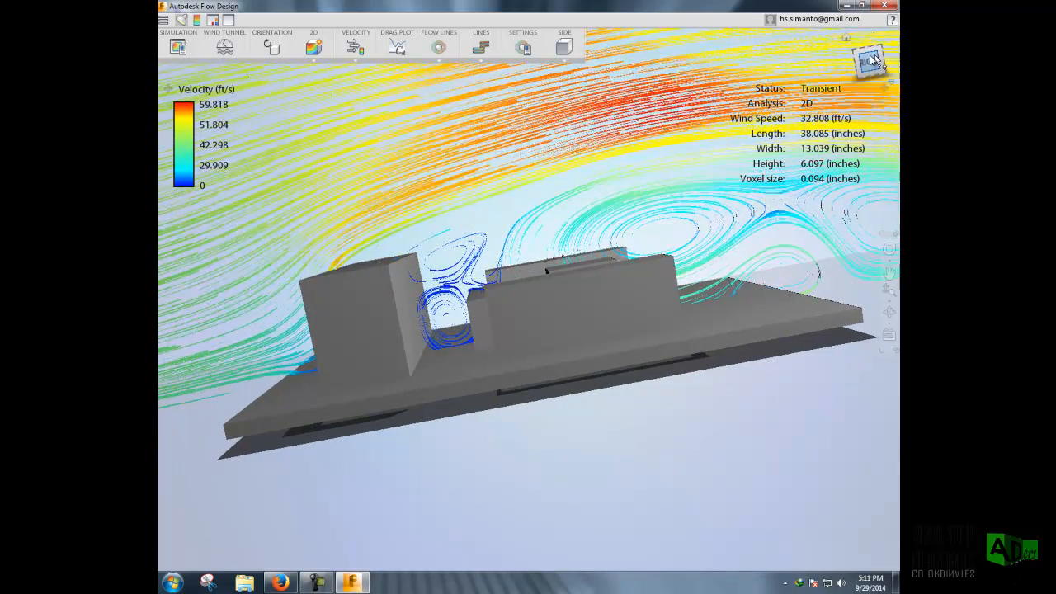
scroll(636, 259, down, 5)
scroll(504, 293, up, 5)
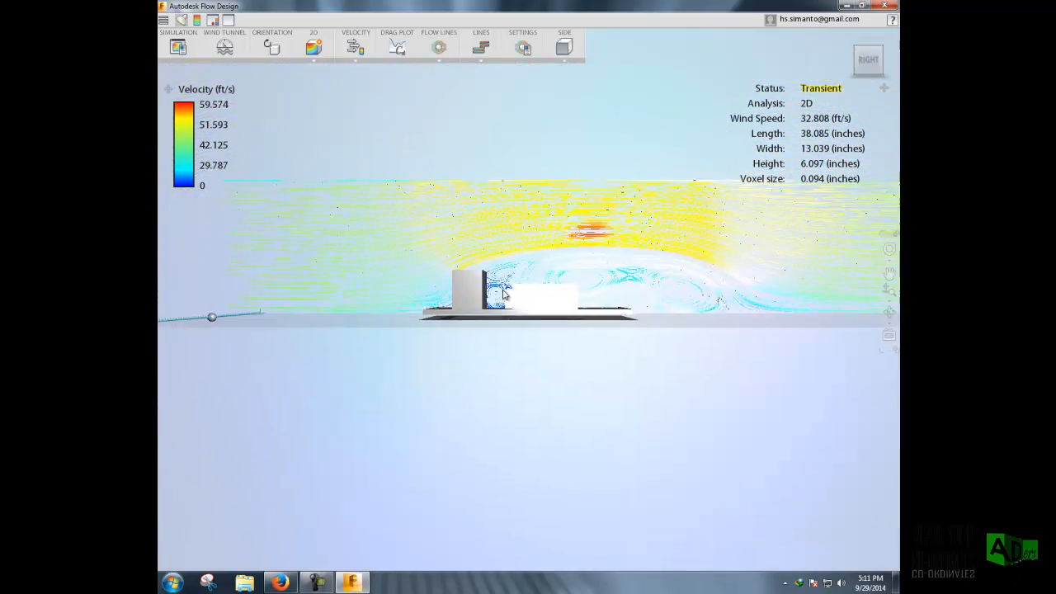
scroll(500, 293, up, 5)
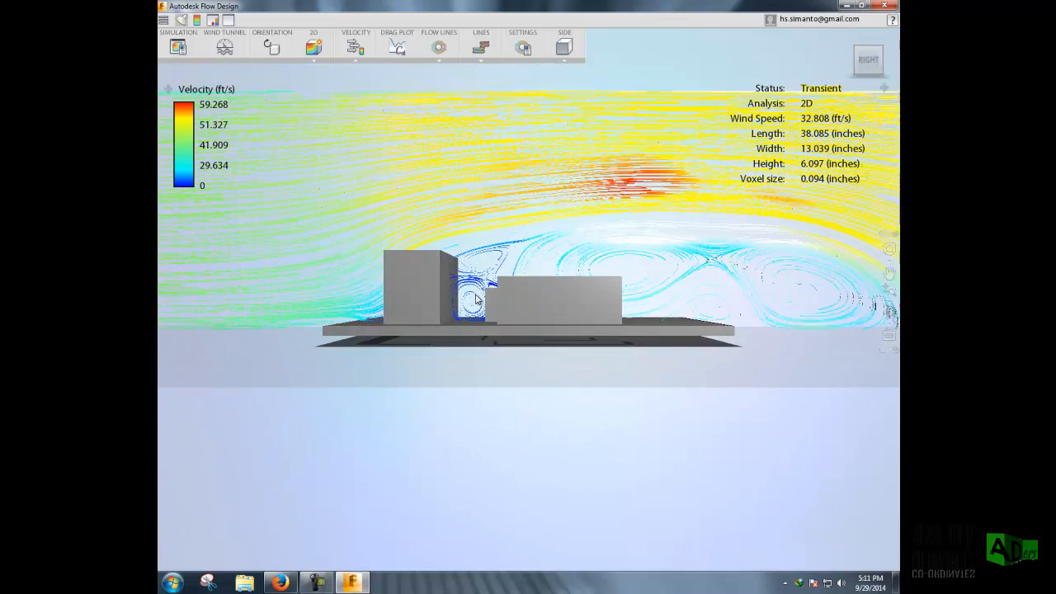
scroll(478, 292, up, 5)
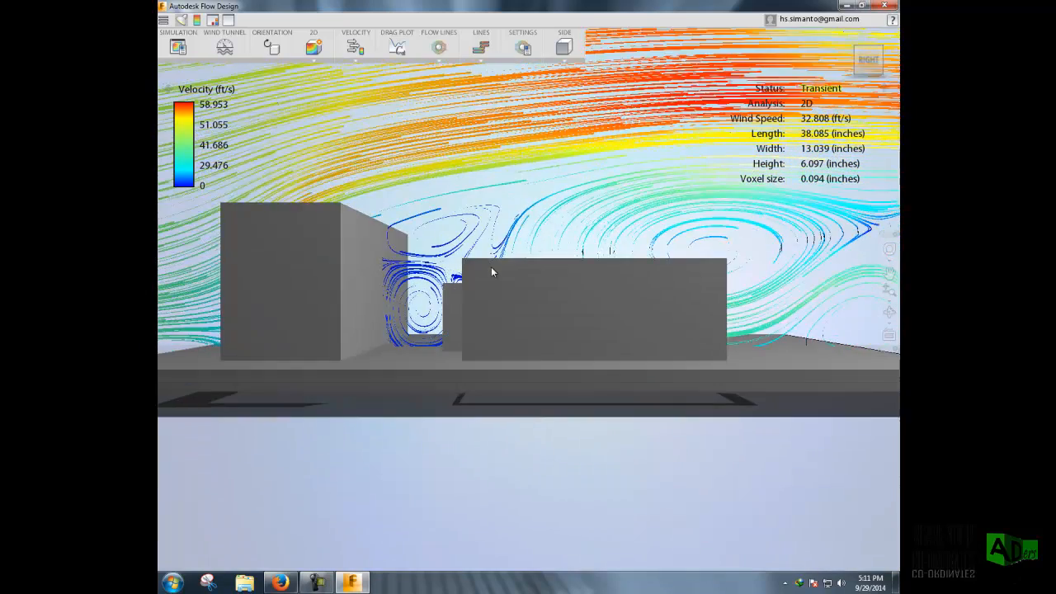
Inspect the swirling flow between and behind the building blocks from raised angles
drag(564, 281, 588, 329)
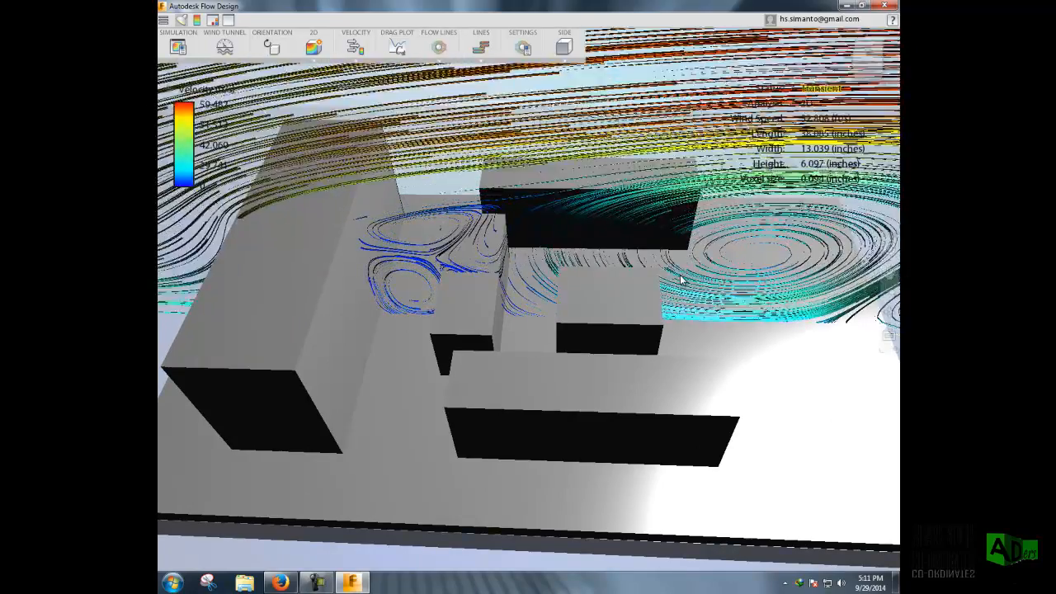
mouse_move(689, 280)
mouse_down()
mouse_move(741, 278)
mouse_move(692, 273)
mouse_up()
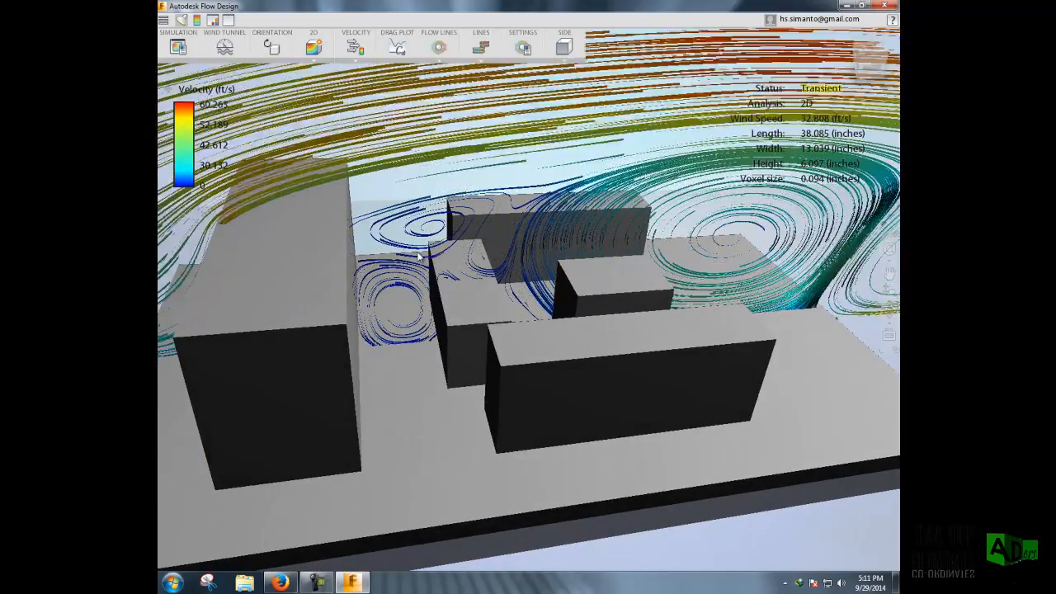
drag(640, 283, 598, 284)
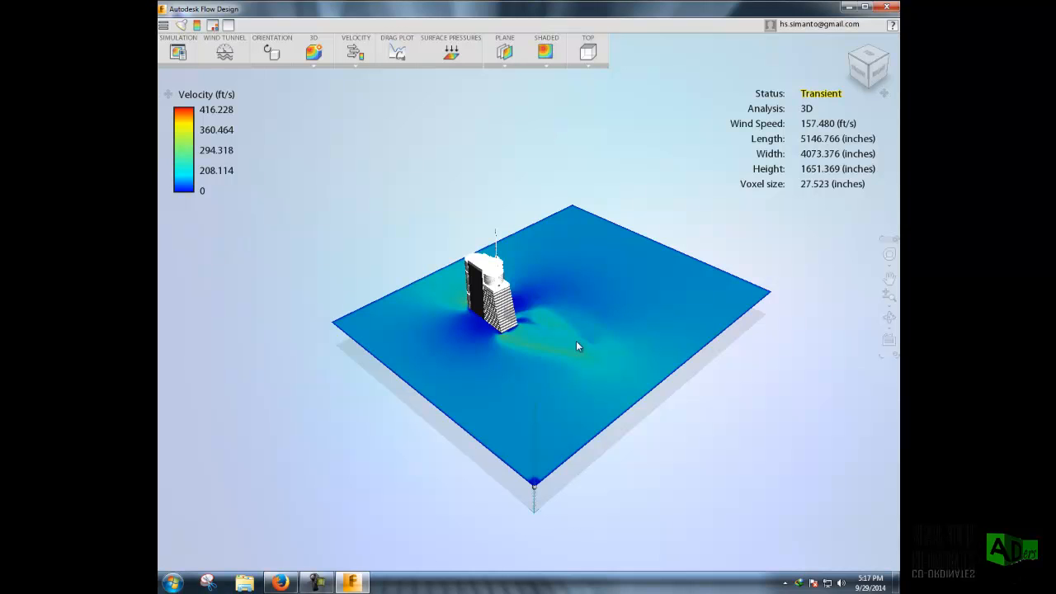
Inspect the horizontal 3D velocity plane around the tower from above and from the side, and lower the plane to near ground level
scroll(577, 378, up, 5)
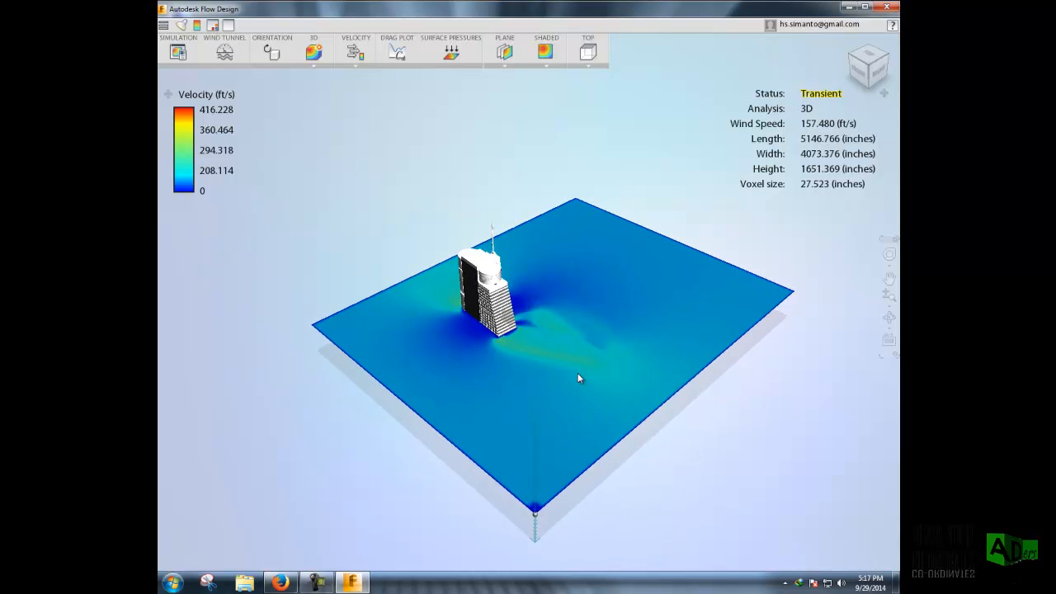
scroll(574, 377, up, 3)
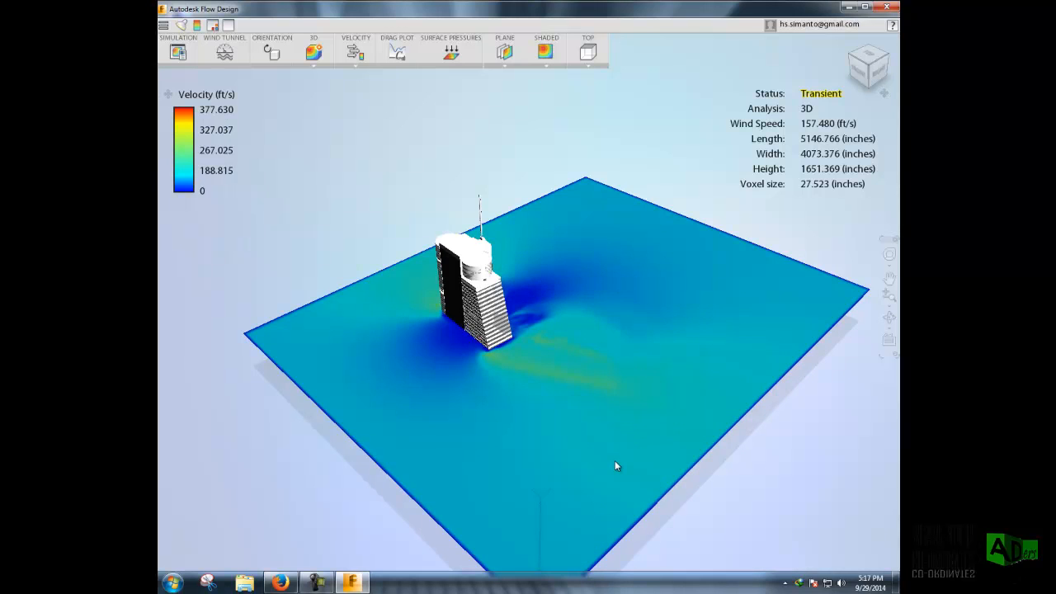
middle_drag(594, 385, 626, 412)
scroll(625, 380, up, 5)
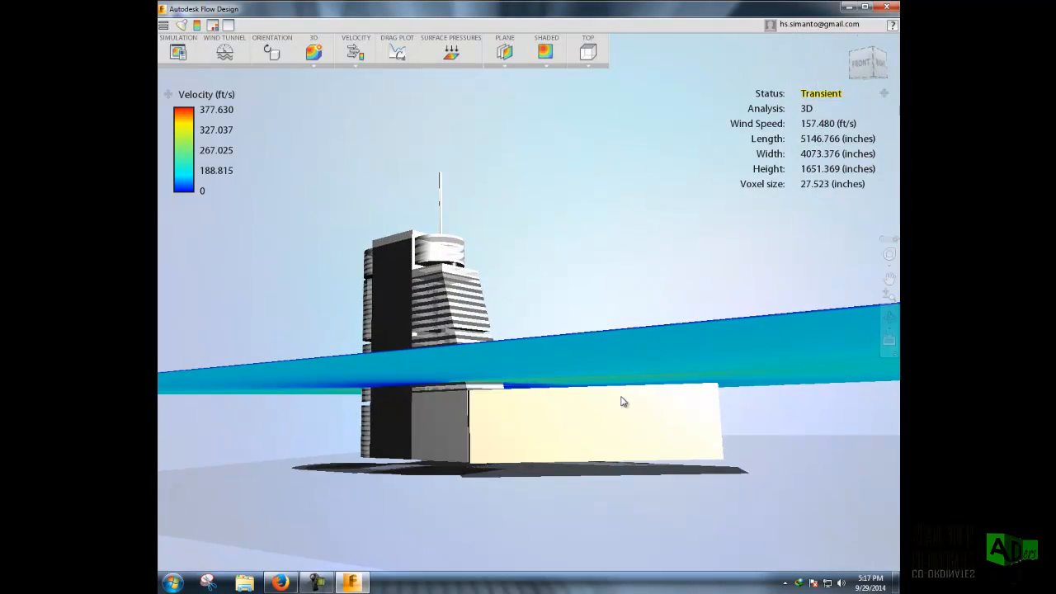
middle_drag(624, 412, 622, 414)
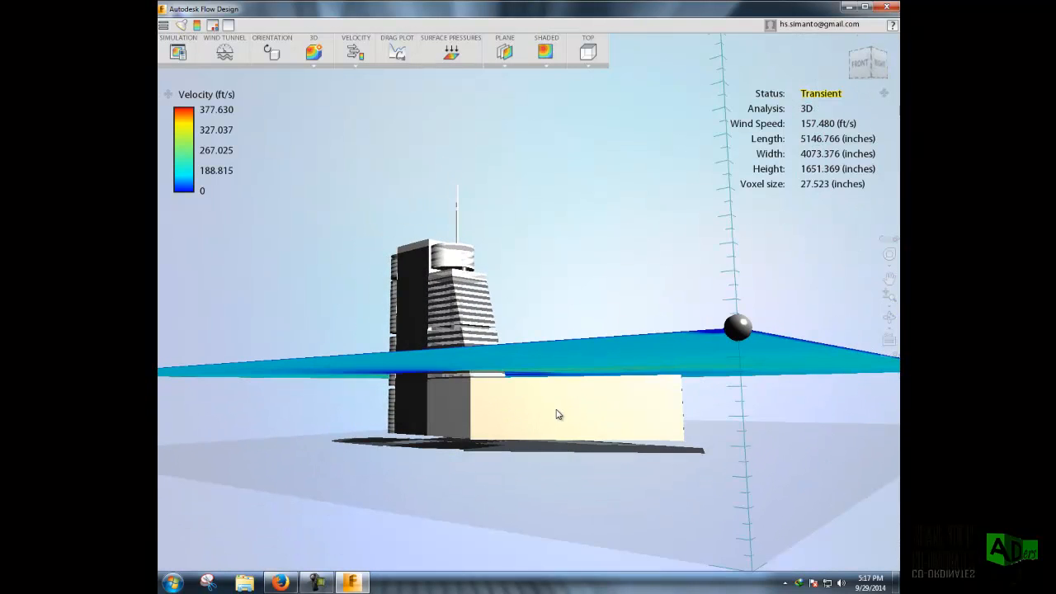
middle_drag(558, 414, 578, 391)
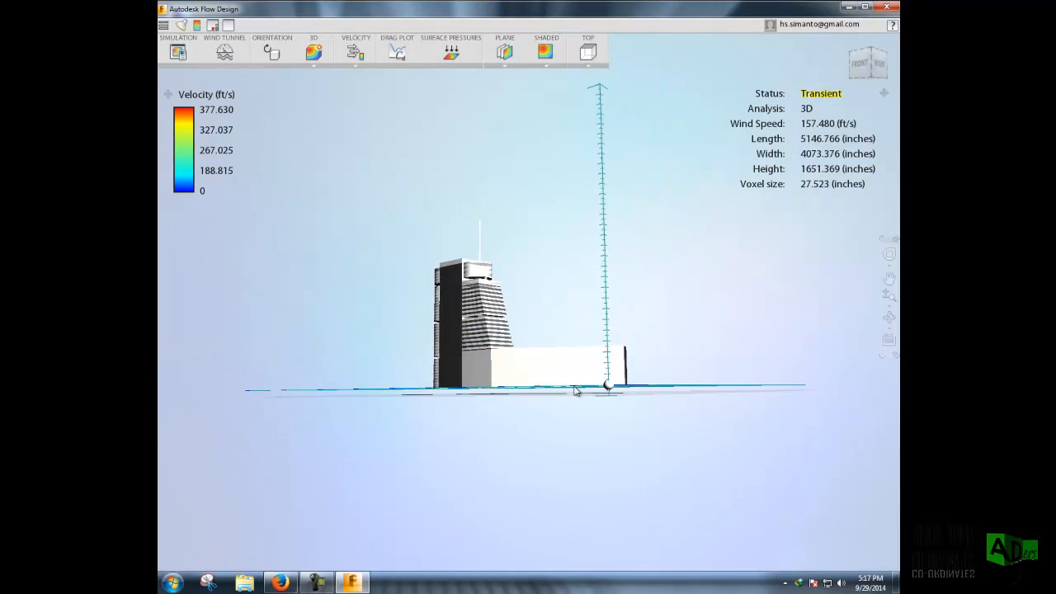
Raise the horizontal 3D velocity plane above the tower's low annex and inspect the wake around the tower from raised angles and the side
middle_drag(650, 354, 636, 372)
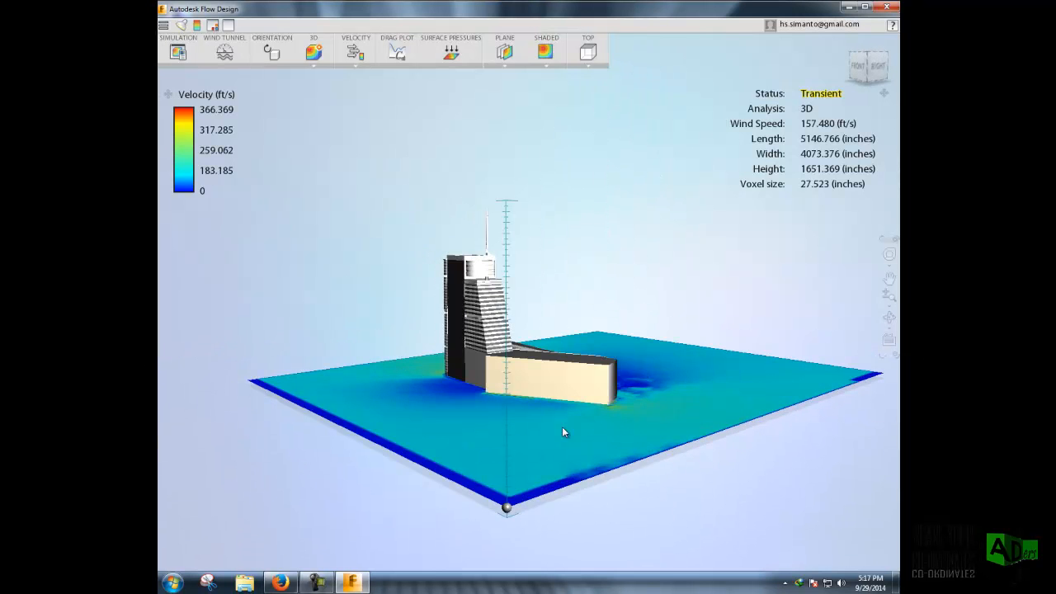
drag(510, 503, 513, 441)
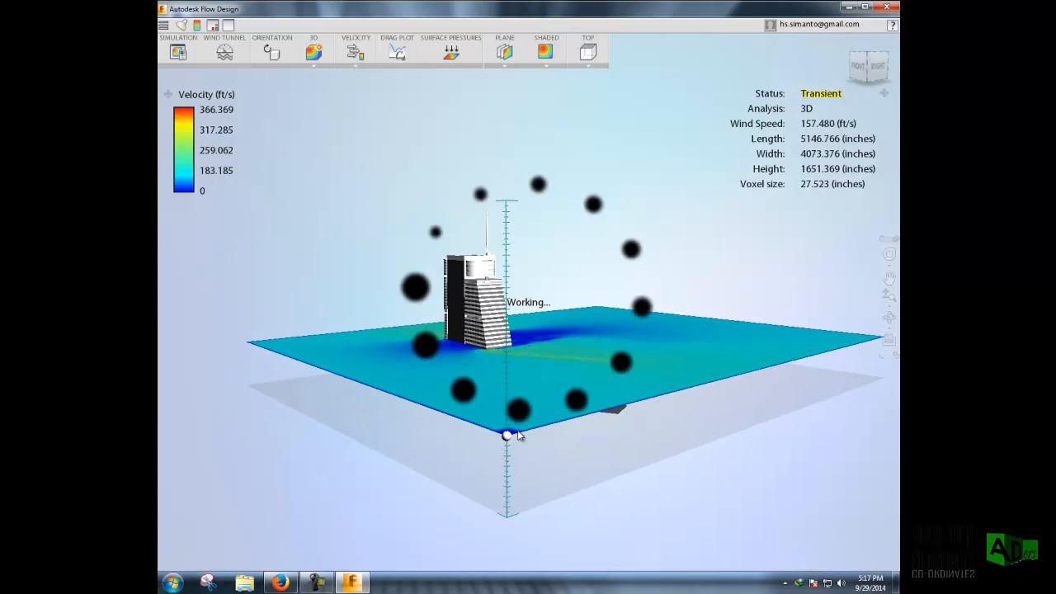
middle_drag(584, 462, 495, 355)
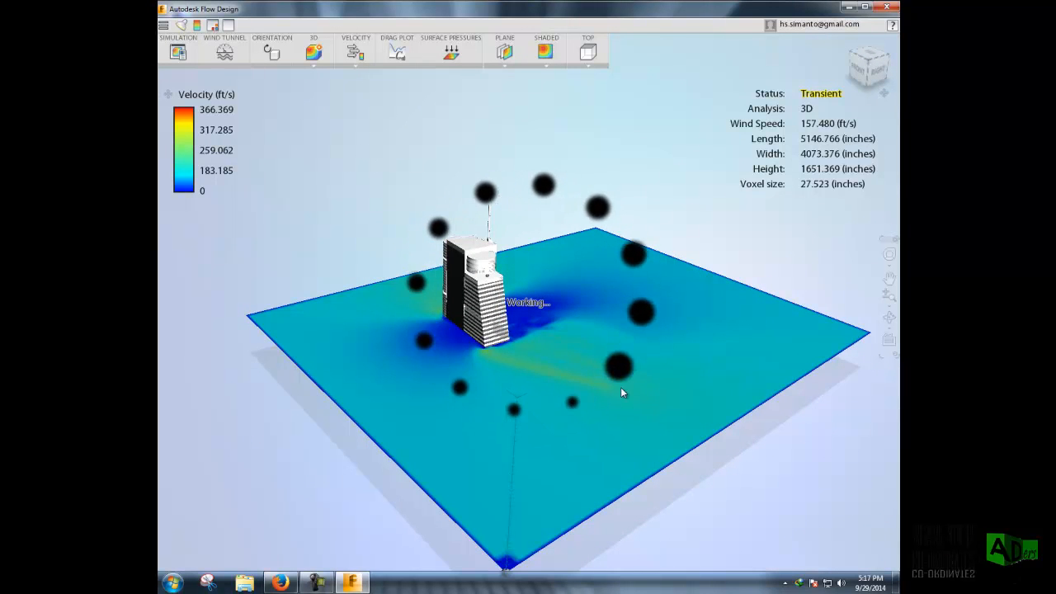
middle_drag(703, 226, 678, 270)
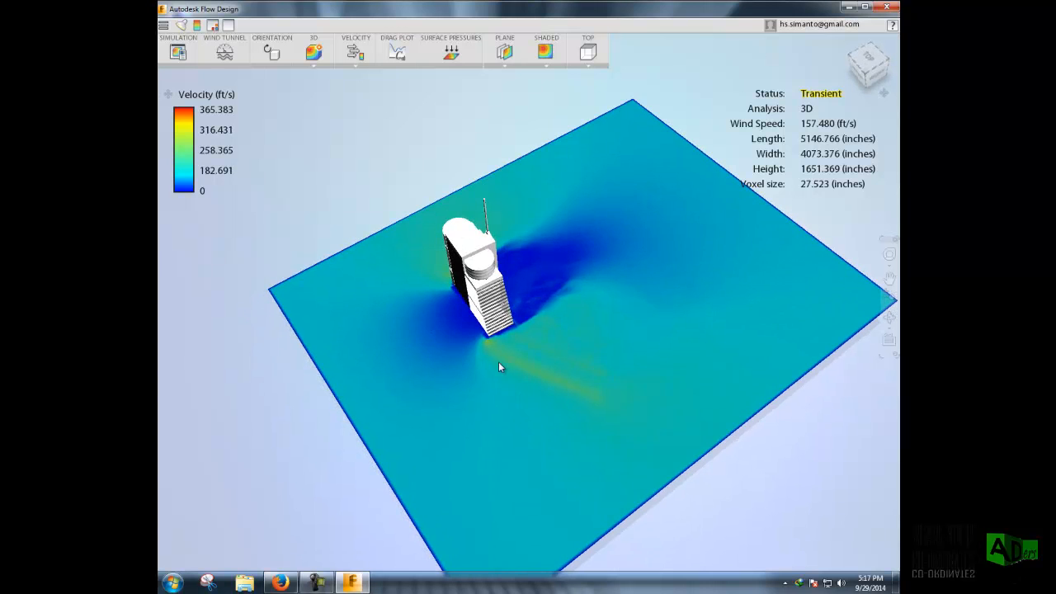
scroll(556, 409, up, 4)
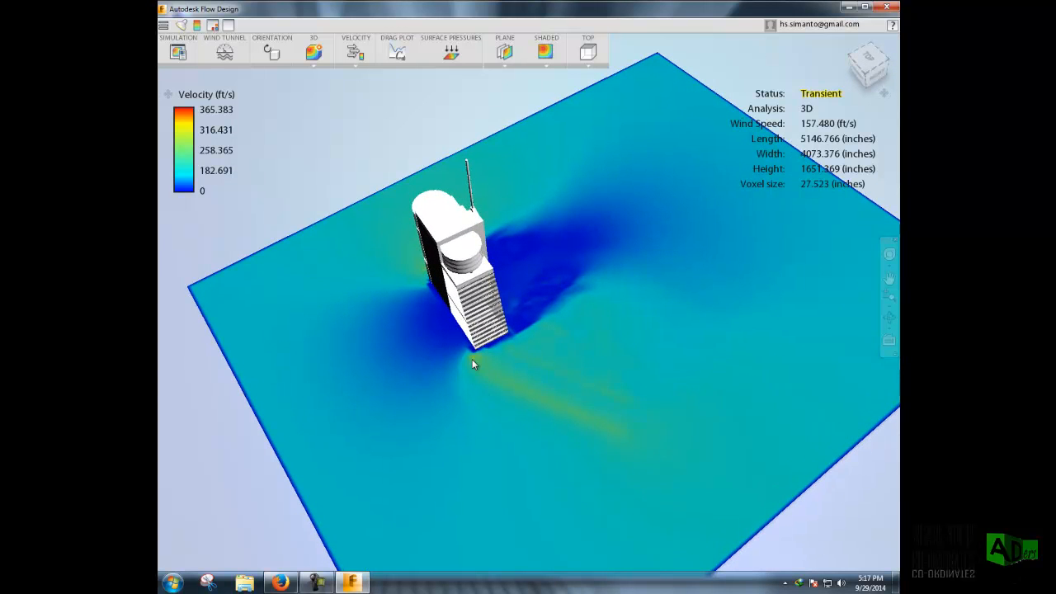
scroll(608, 413, down, 5)
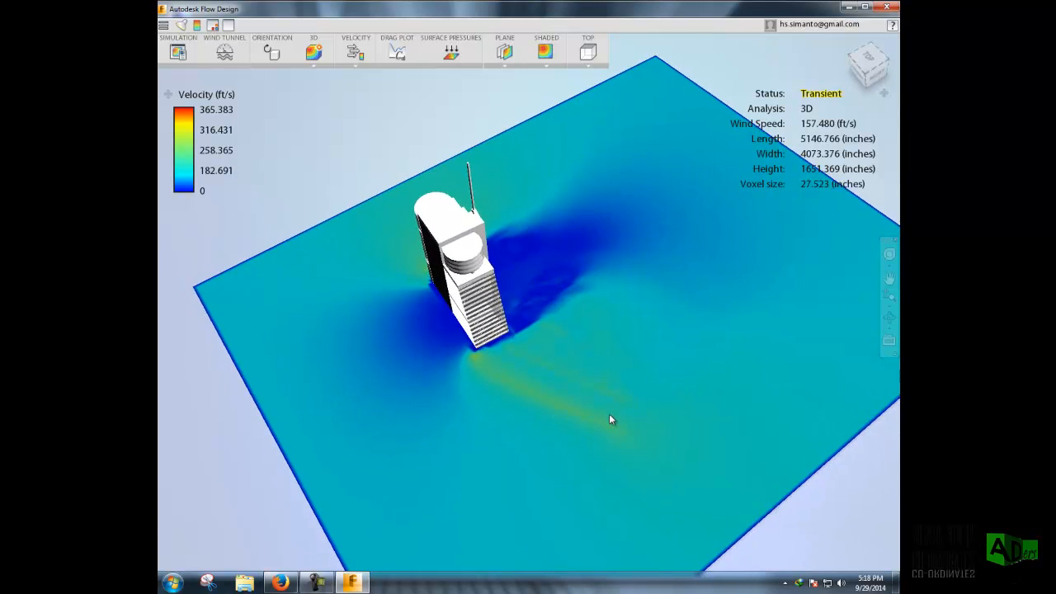
middle_drag(659, 499, 685, 429)
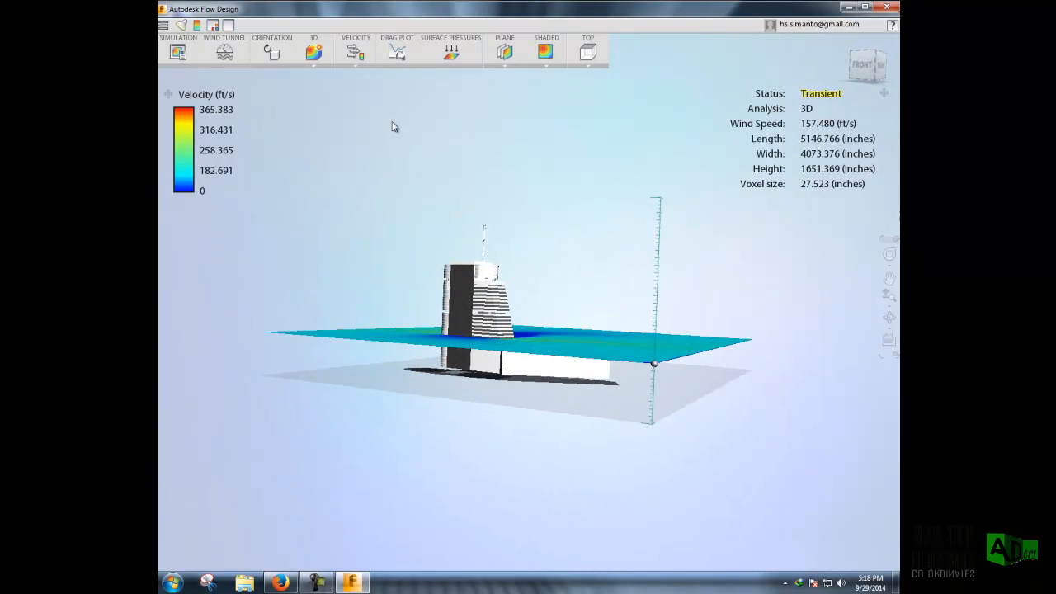
Switch the tower analysis to 2D and raise the horizontal velocity plane above the low annex
click(315, 66)
click(320, 86)
middle_drag(573, 229, 603, 339)
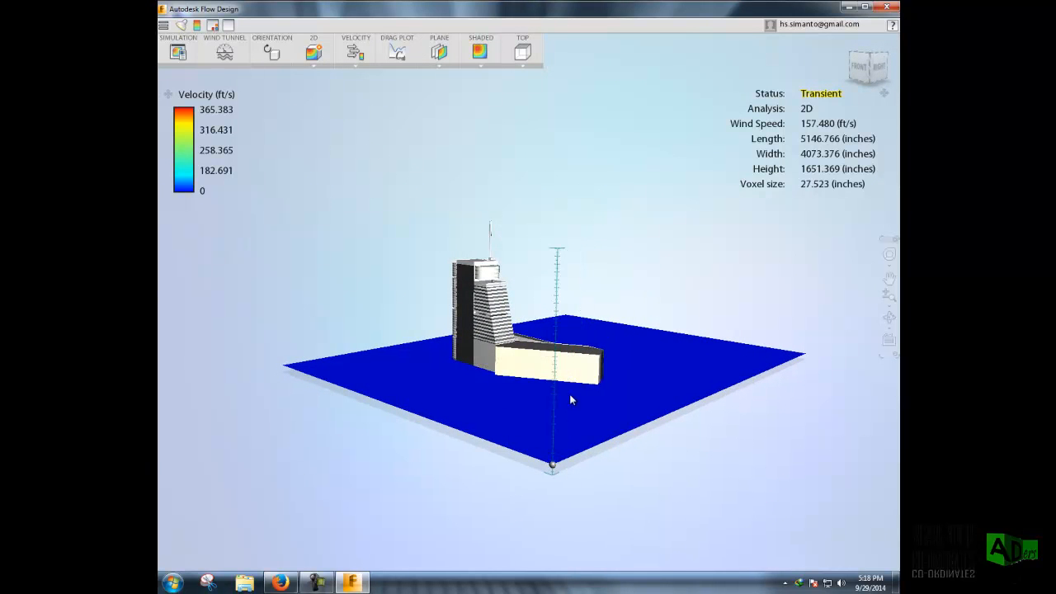
drag(554, 466, 554, 423)
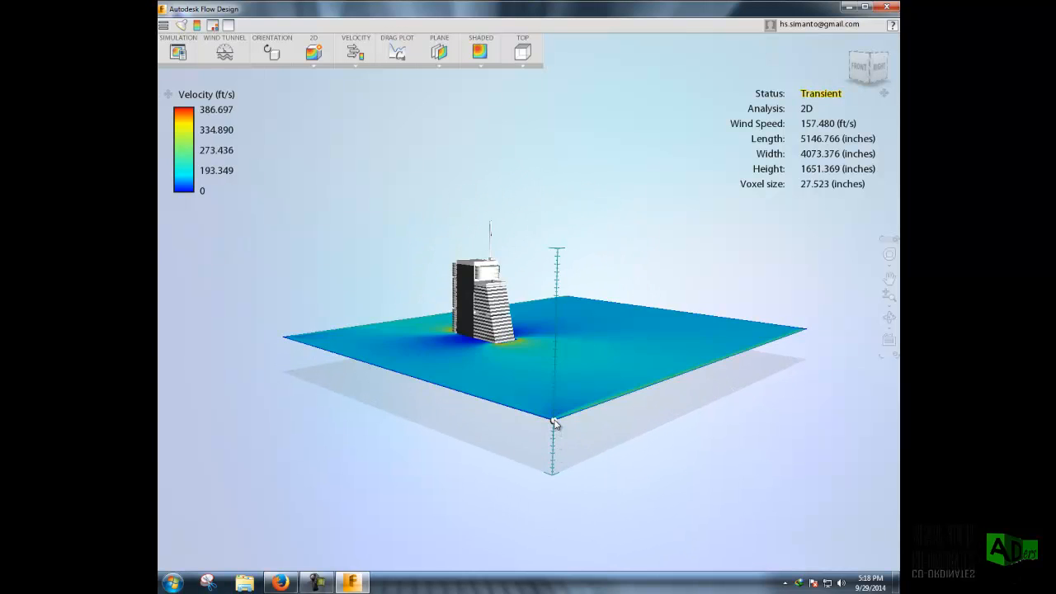
middle_drag(576, 434, 586, 406)
scroll(586, 380, up, 4)
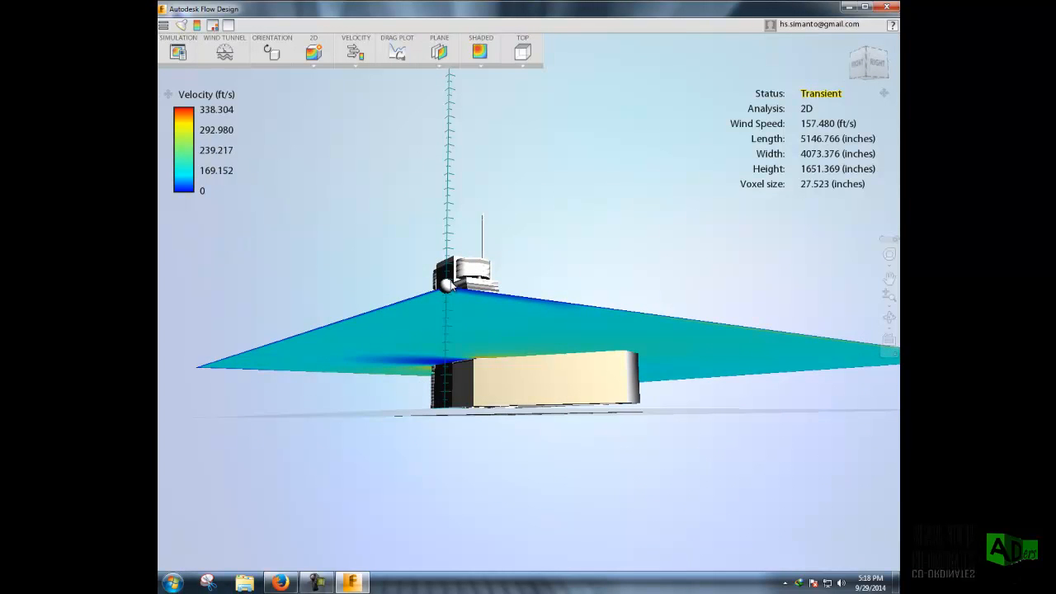
Examine the 2D velocity plane around the tower from the front, side and raised angles as the wake behind it develops
middle_drag(514, 314, 599, 387)
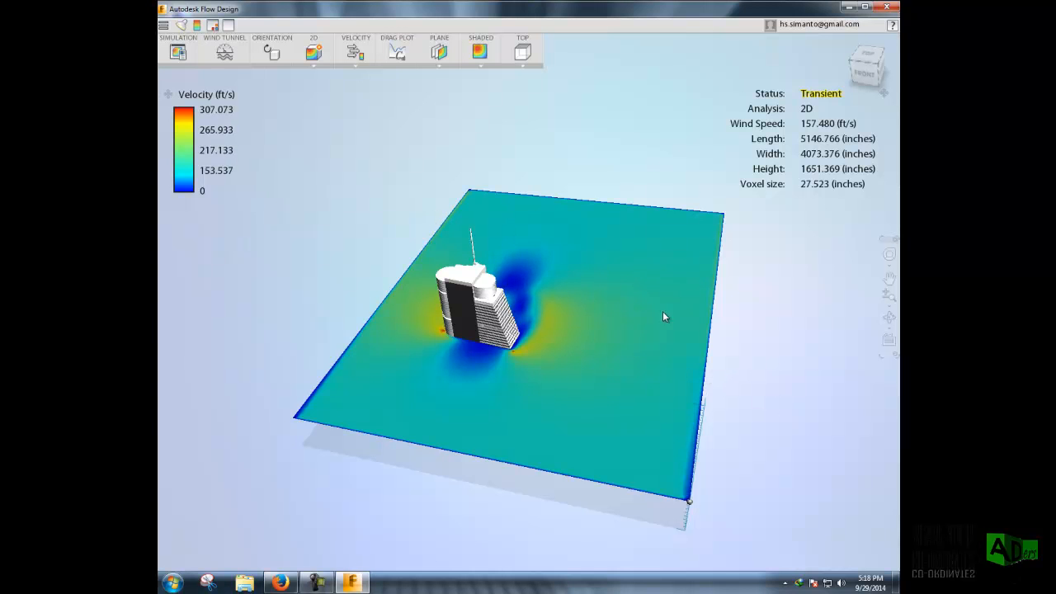
mouse_move(757, 404)
middle_down()
mouse_move(759, 365)
mouse_move(768, 410)
middle_up()
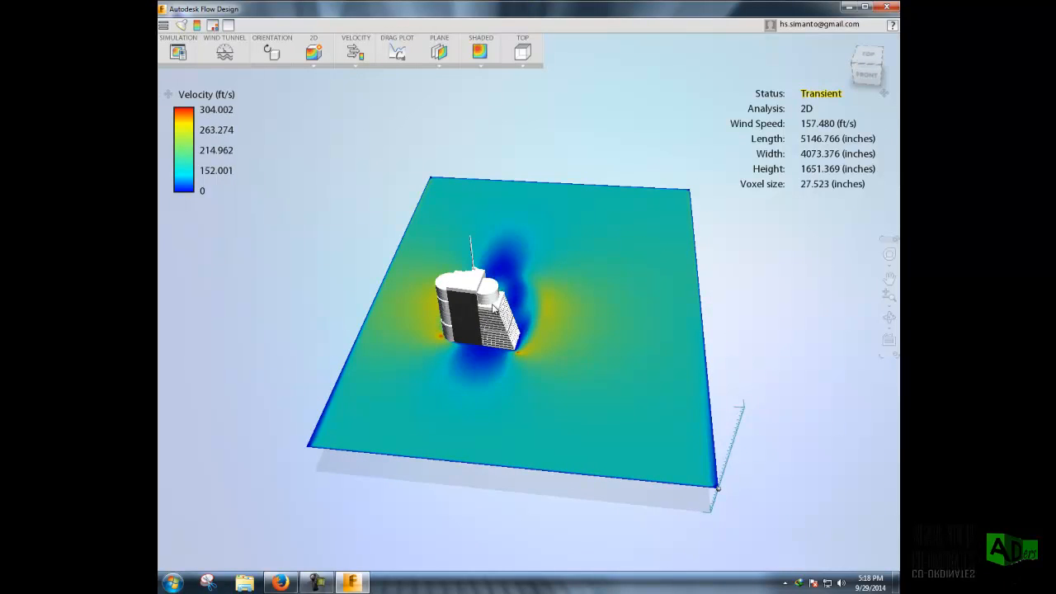
mouse_move(726, 339)
middle_down()
mouse_move(744, 372)
mouse_move(739, 324)
middle_up()
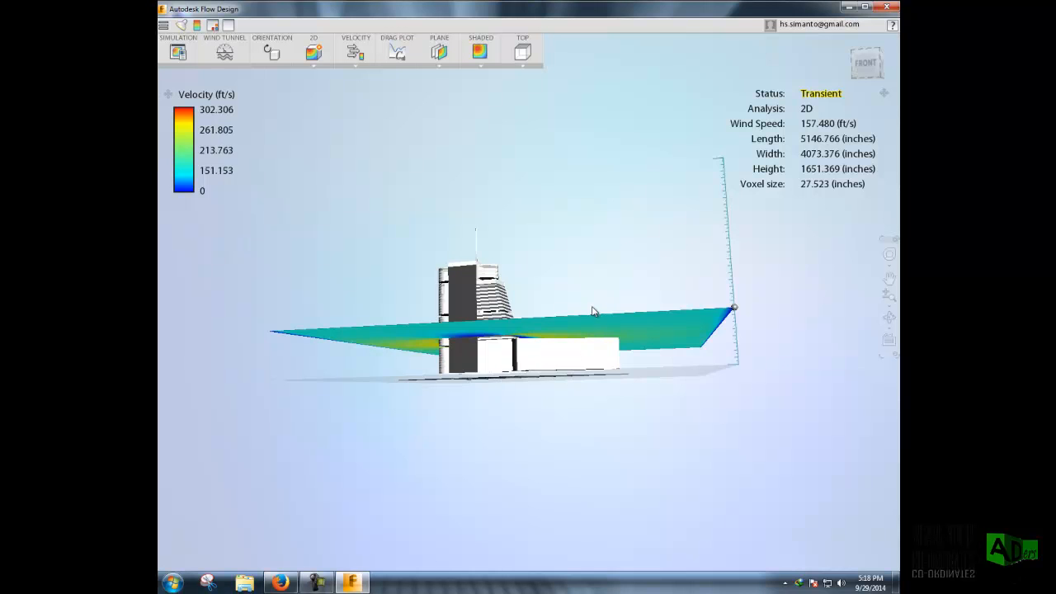
middle_drag(598, 302, 584, 321)
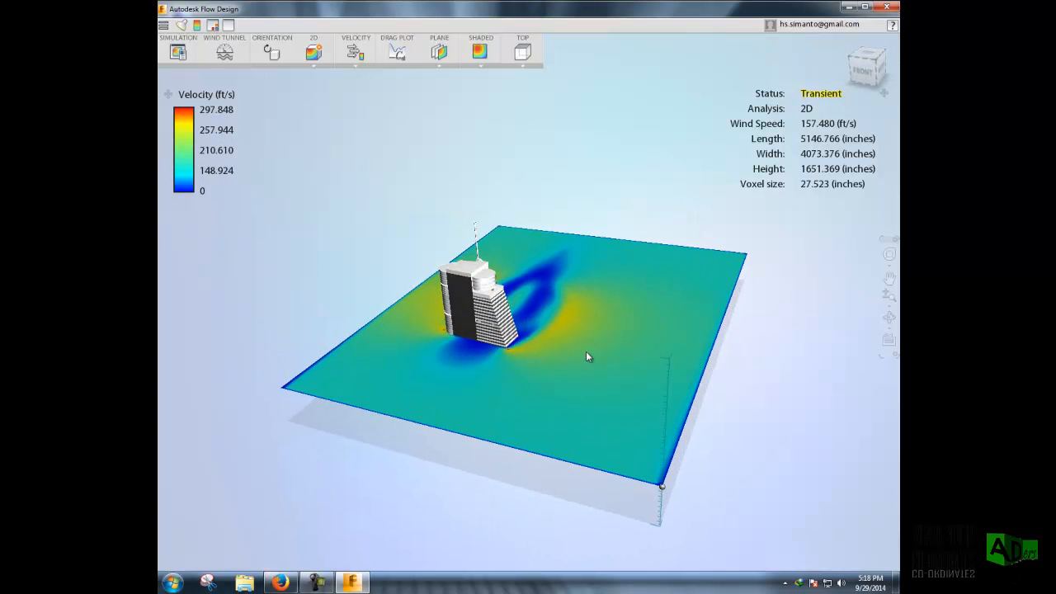
middle_drag(652, 403, 467, 465)
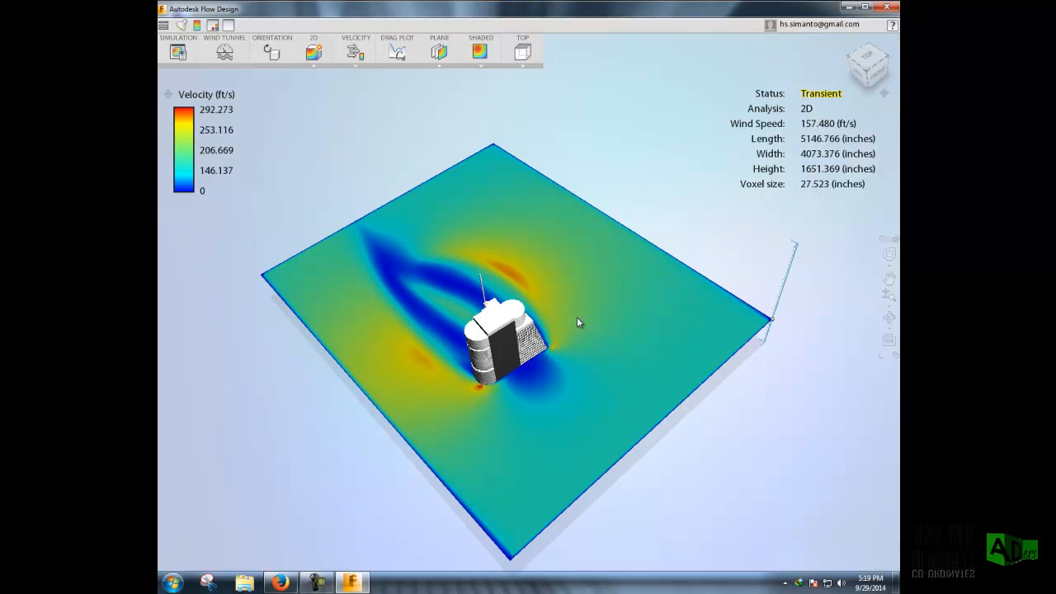
drag(685, 471, 647, 405)
drag(556, 414, 535, 425)
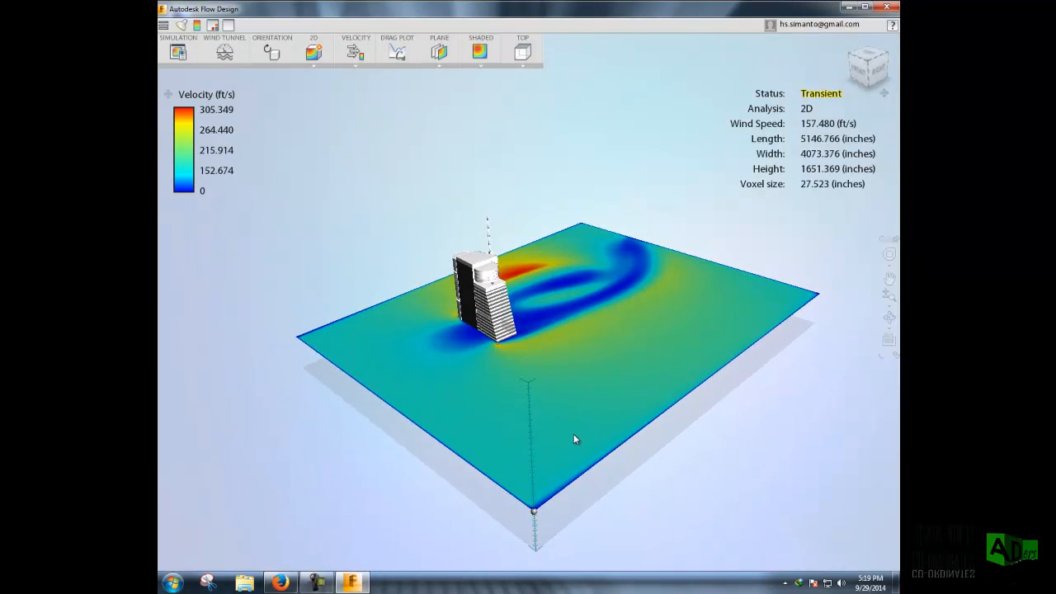
drag(626, 463, 633, 491)
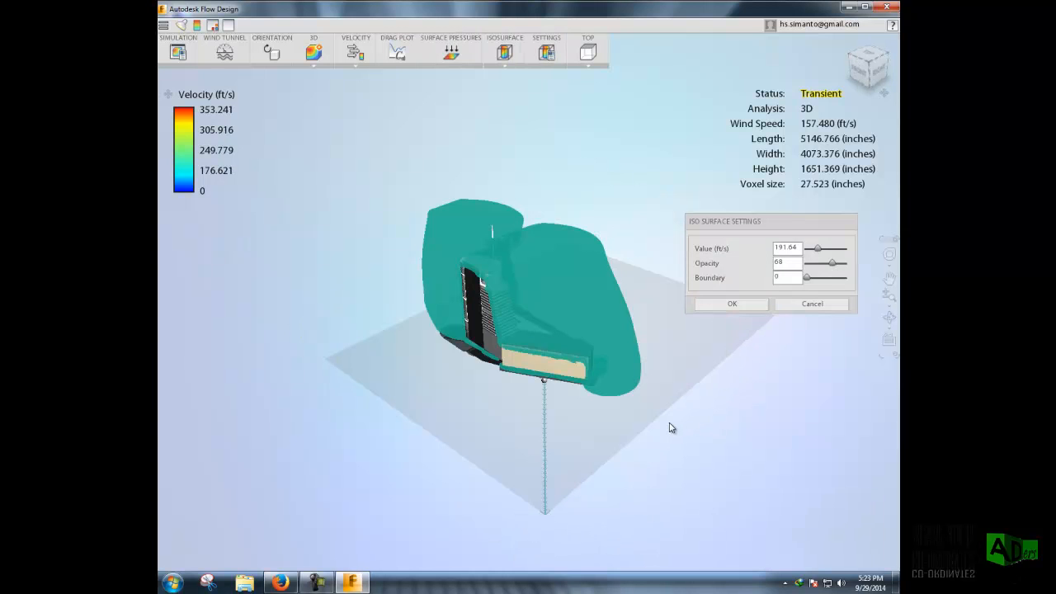
Examine the 3D velocity isosurface surrounding the tower and its low annex from raised and front angles
mouse_move(669, 427)
middle_down()
mouse_move(683, 399)
mouse_move(690, 406)
mouse_move(665, 442)
middle_up()
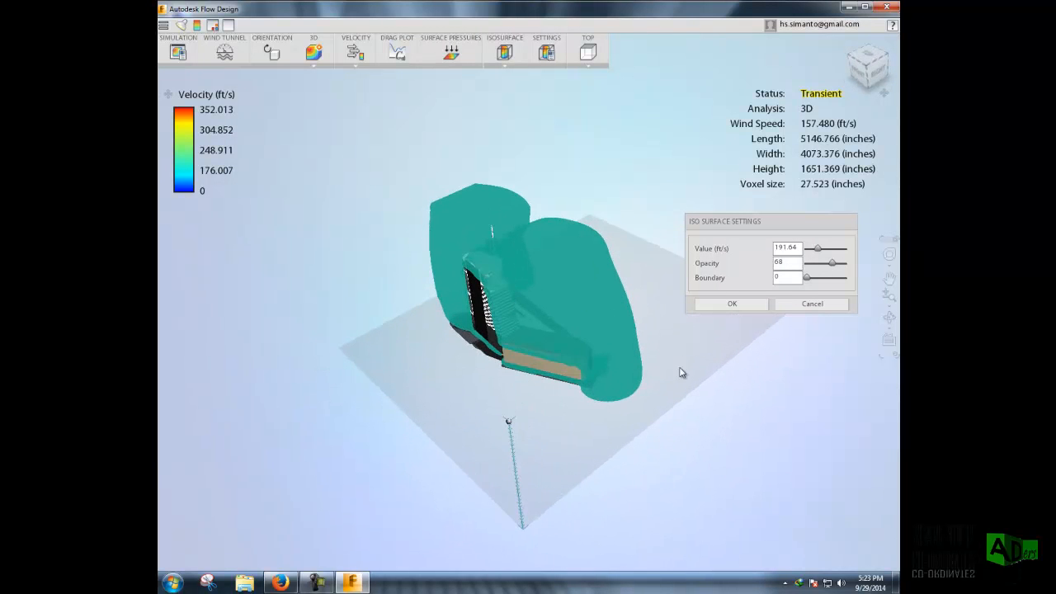
middle_drag(747, 386, 722, 364)
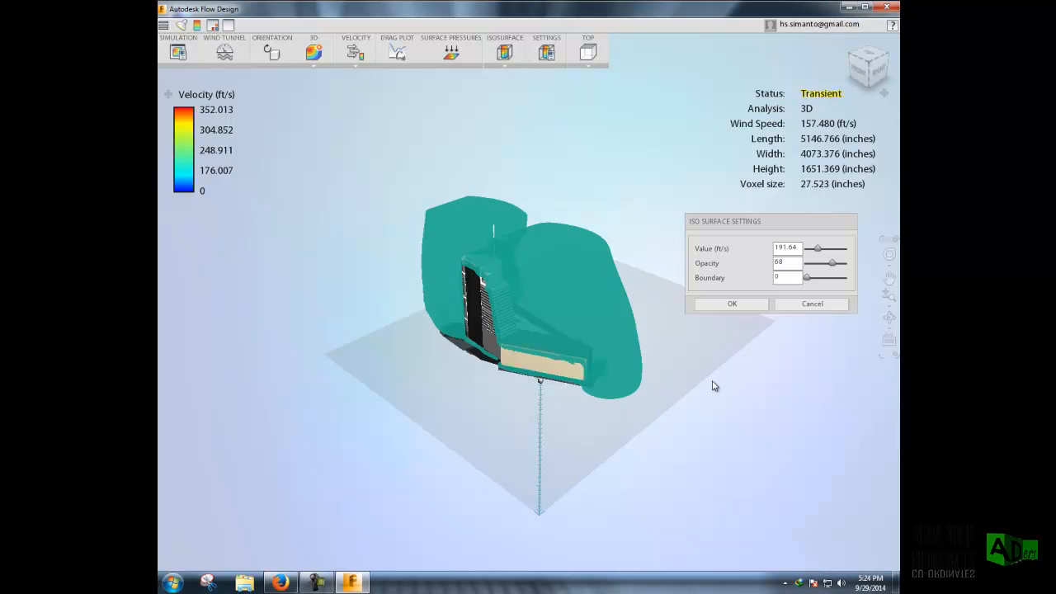
mouse_move(723, 368)
middle_down()
mouse_move(708, 376)
mouse_move(743, 332)
mouse_move(765, 341)
mouse_move(721, 363)
middle_up()
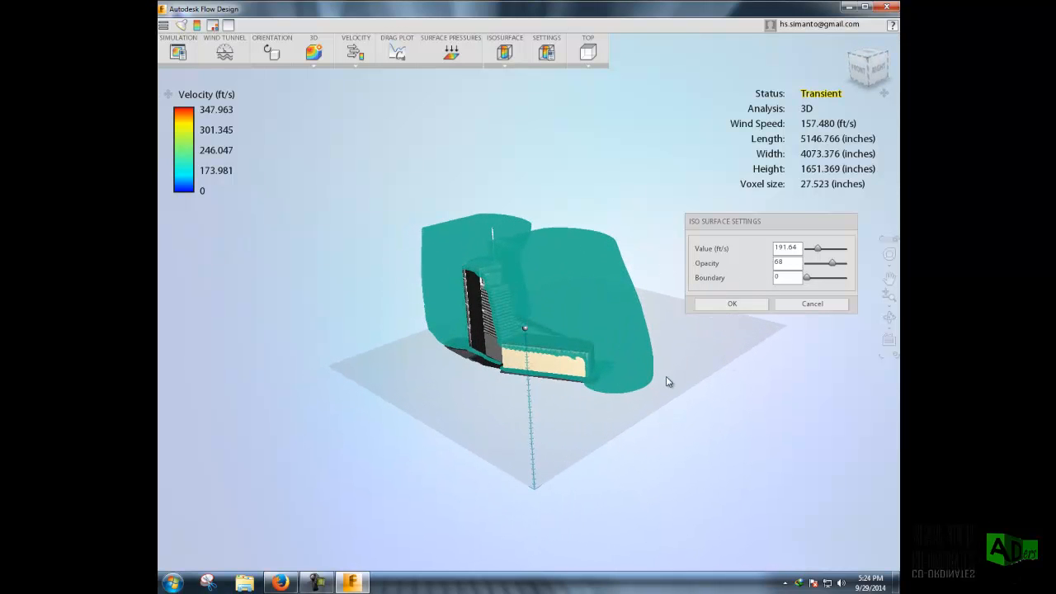
scroll(644, 376, up, 2)
middle_drag(668, 406, 707, 403)
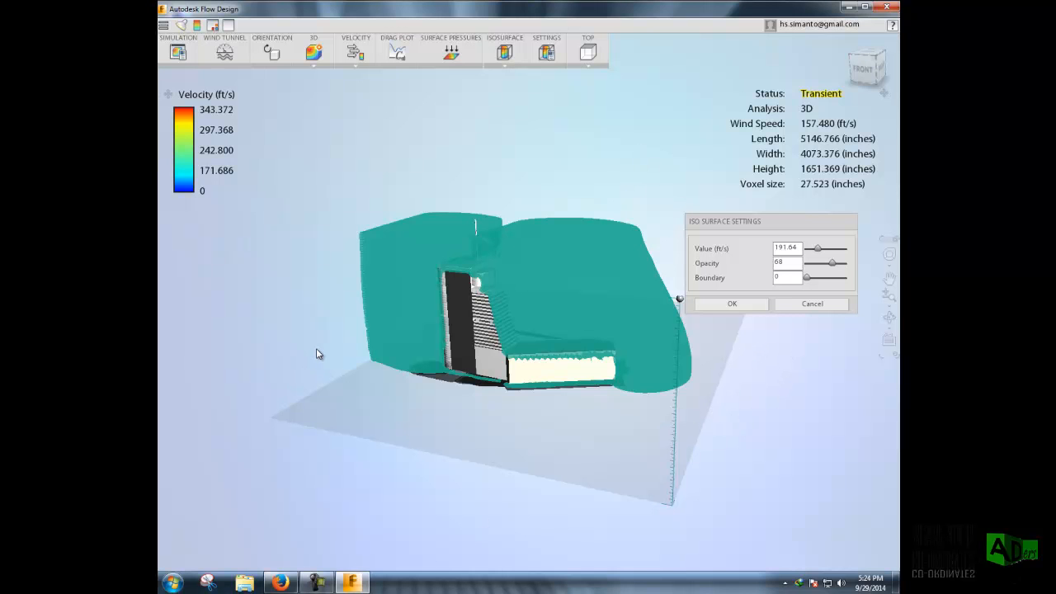
middle_drag(757, 448, 756, 417)
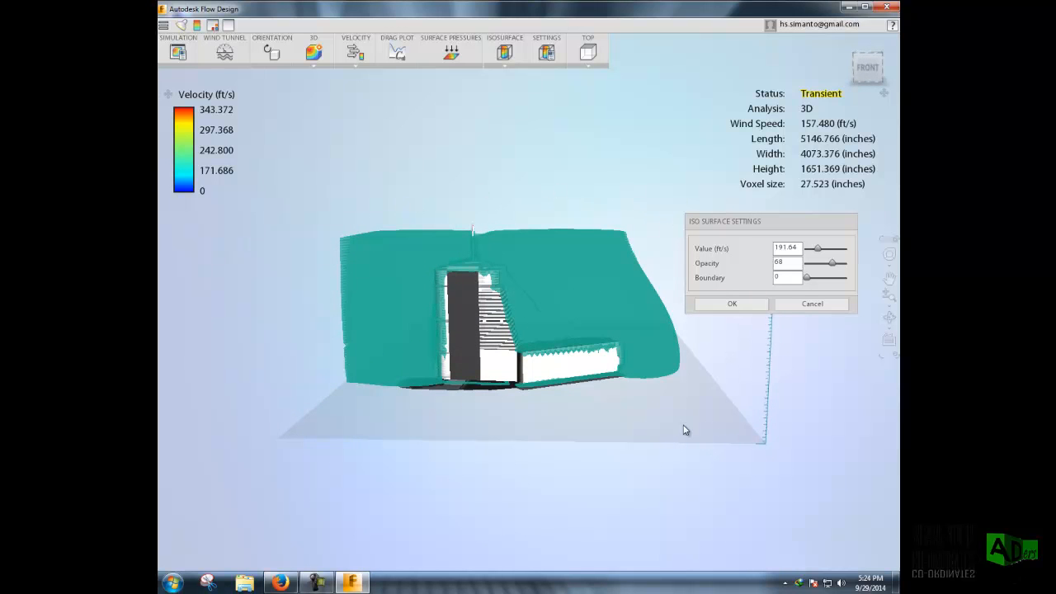
middle_drag(775, 371, 740, 379)
middle_drag(738, 343, 742, 344)
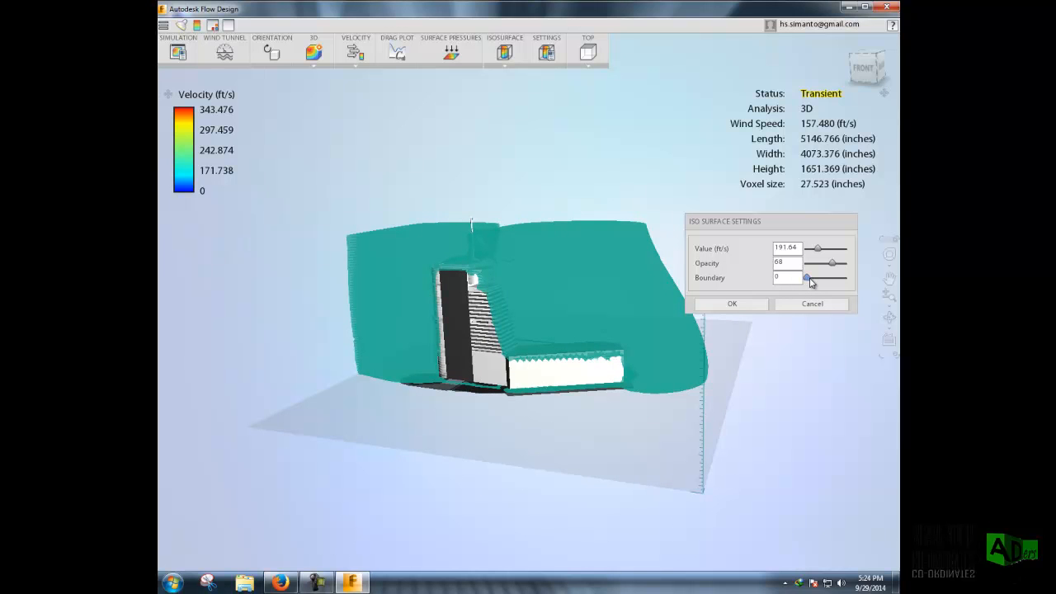
Set the isosurface boundary to 5 and inspect the surface around the tower
drag(816, 283, 827, 284)
middle_drag(767, 374, 792, 372)
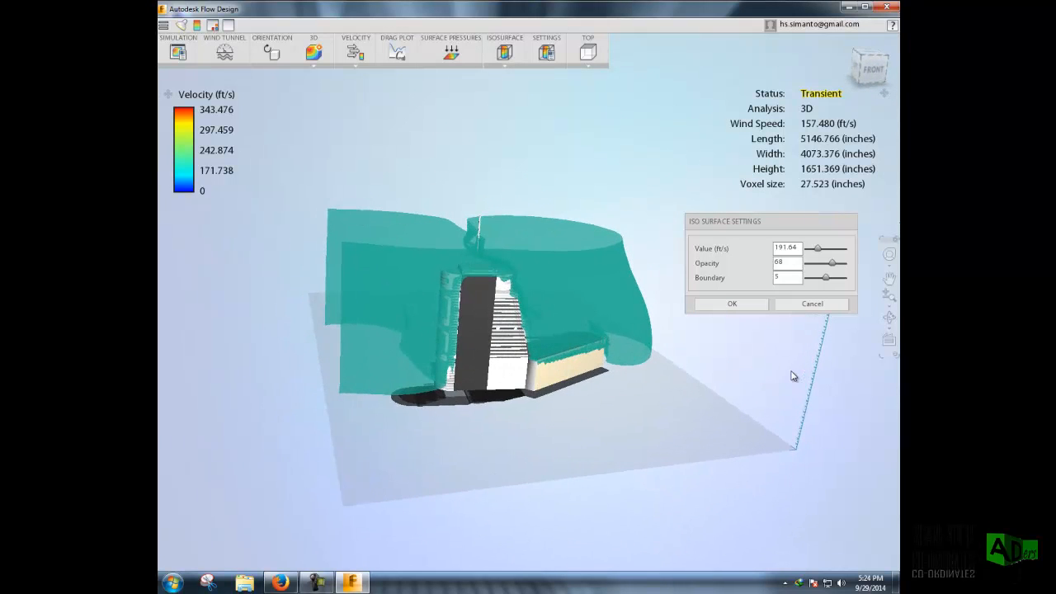
middle_drag(639, 355, 614, 345)
Set the isosurface boundary to 10, inspect the surface from the front and above, and accept the settings
drag(813, 281, 845, 288)
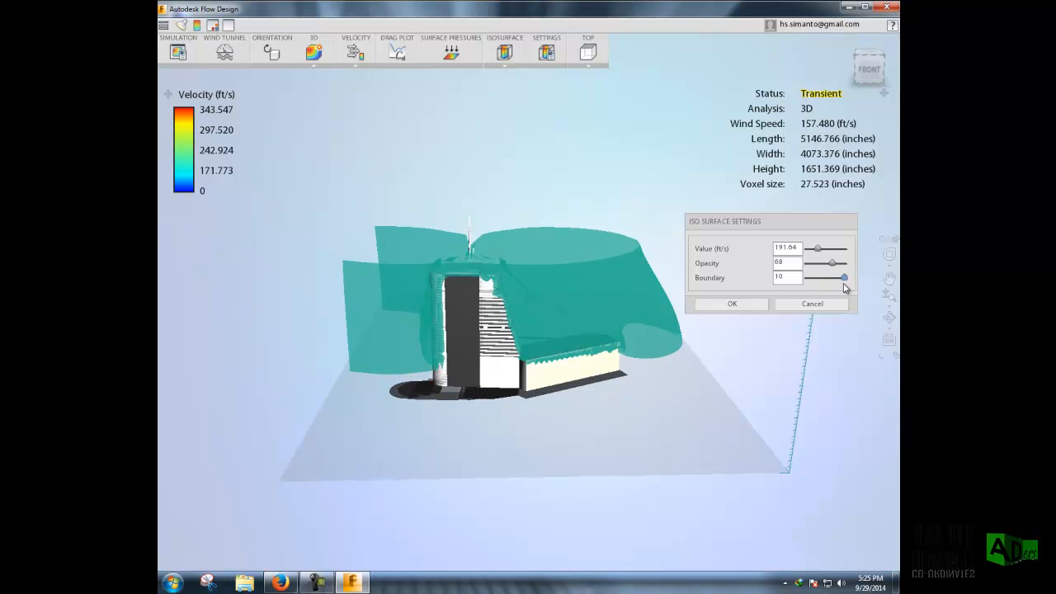
mouse_move(797, 368)
mouse_down()
mouse_move(698, 370)
mouse_move(806, 363)
mouse_up()
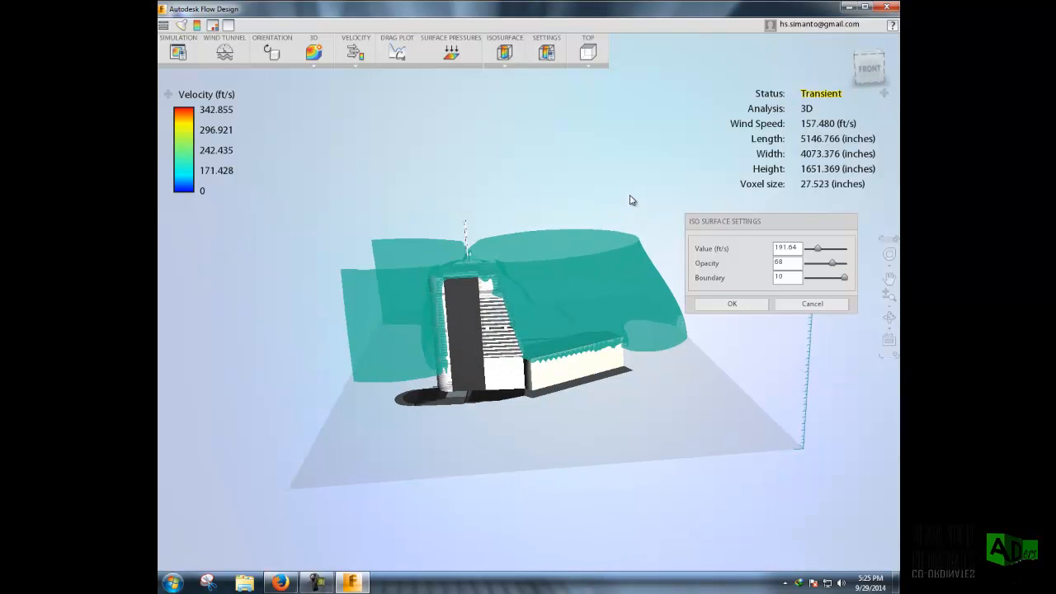
drag(634, 191, 596, 208)
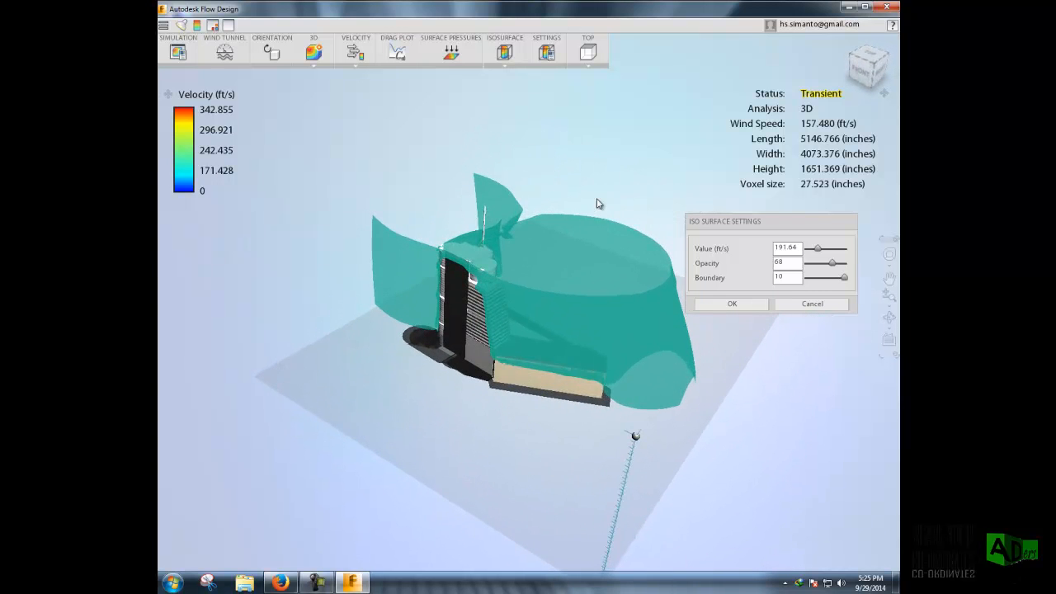
drag(603, 262, 586, 257)
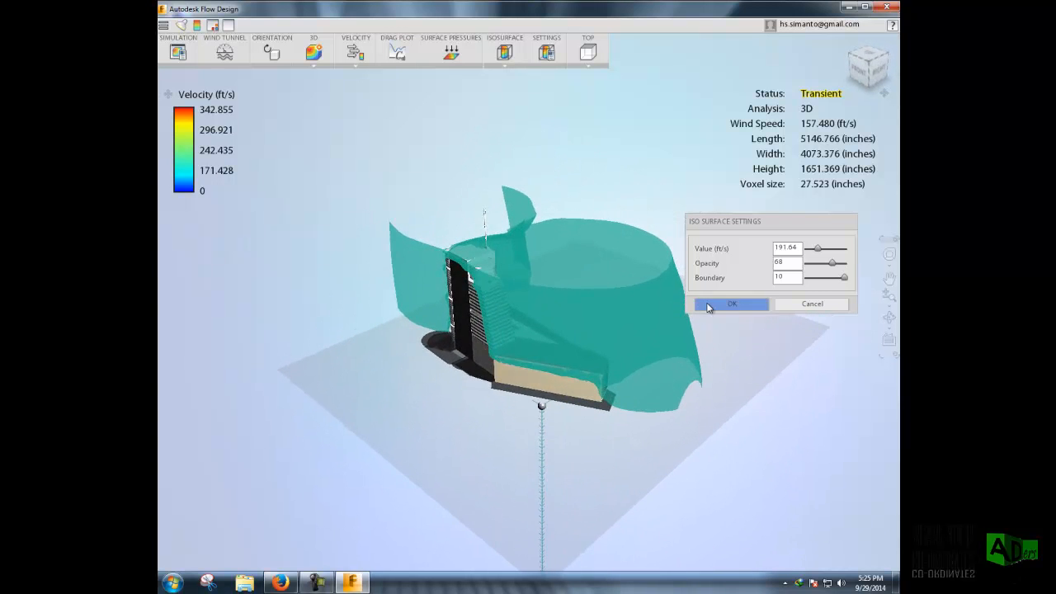
click(707, 306)
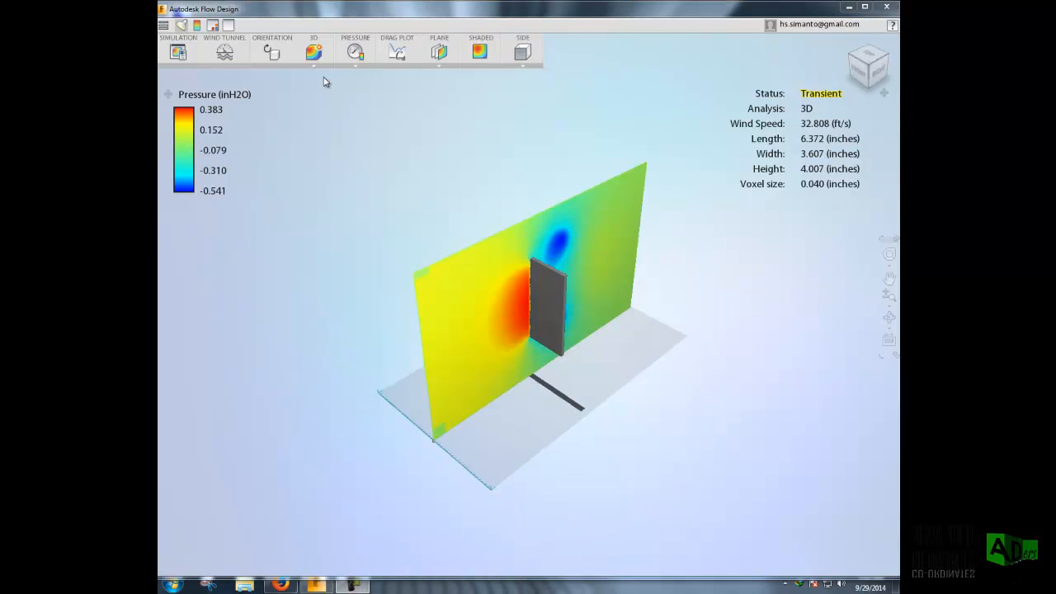
Examine the vertical 3D pressure plane through the flat plate, comparing the regions in front of and behind it from both sides
drag(408, 271, 545, 290)
scroll(515, 280, up, 5)
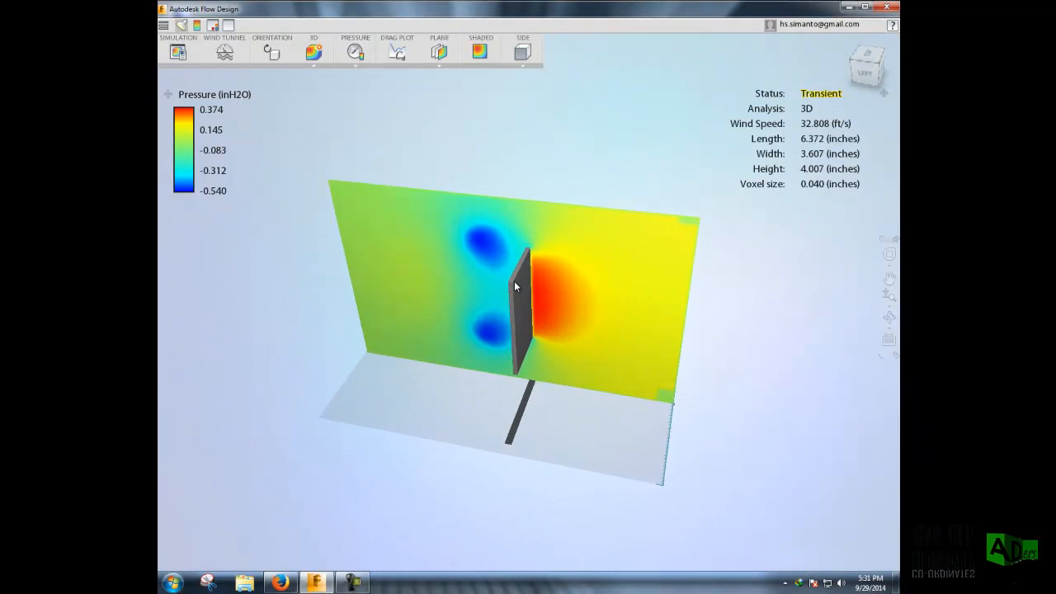
scroll(499, 268, up, 1)
drag(498, 267, 463, 278)
scroll(464, 278, down, 5)
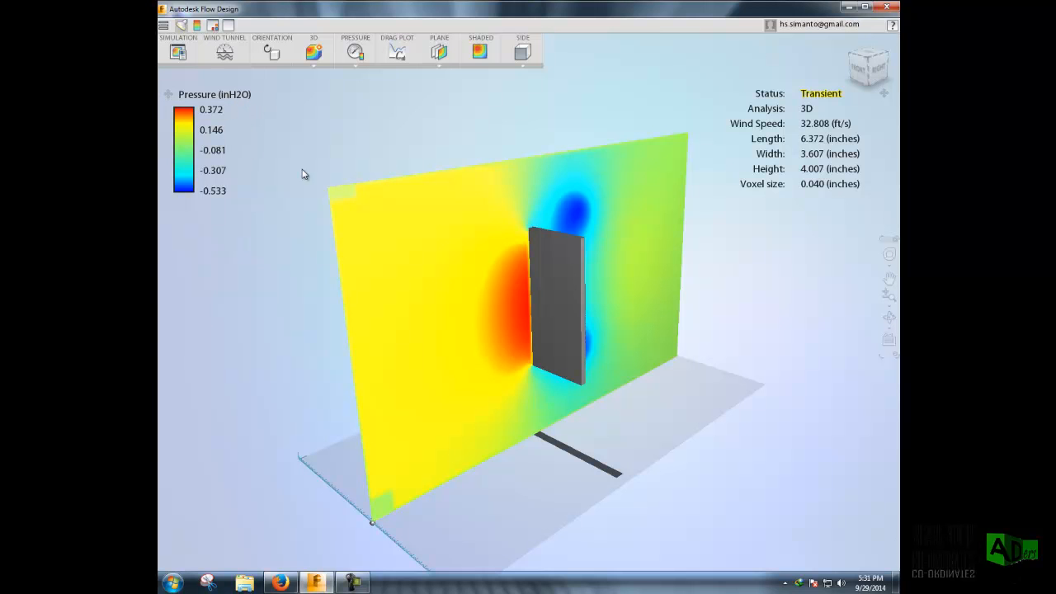
drag(384, 152, 351, 148)
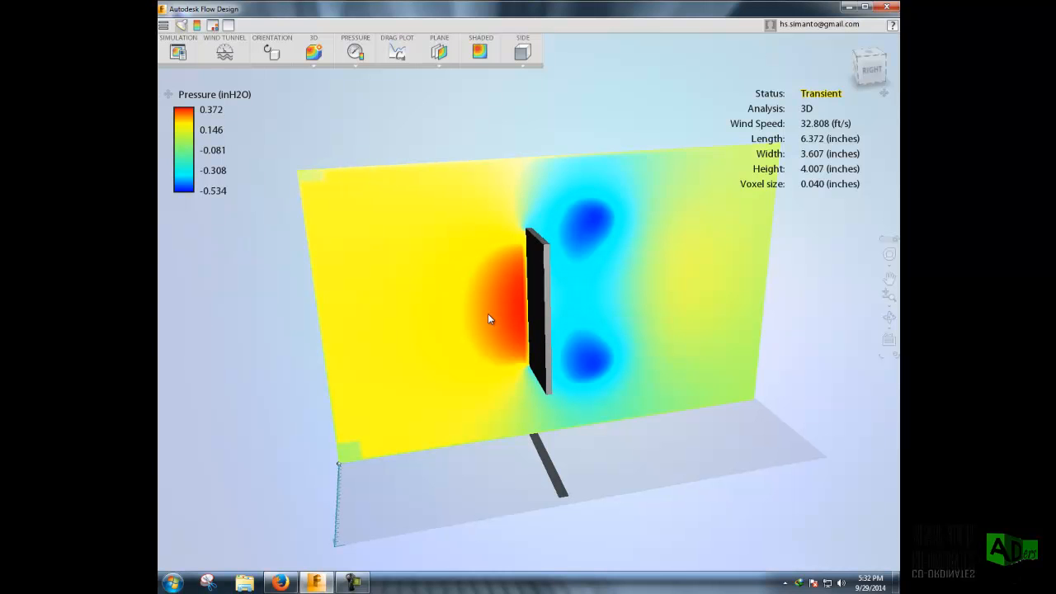
mouse_move(593, 275)
mouse_down()
mouse_move(584, 248)
mouse_move(572, 273)
mouse_up()
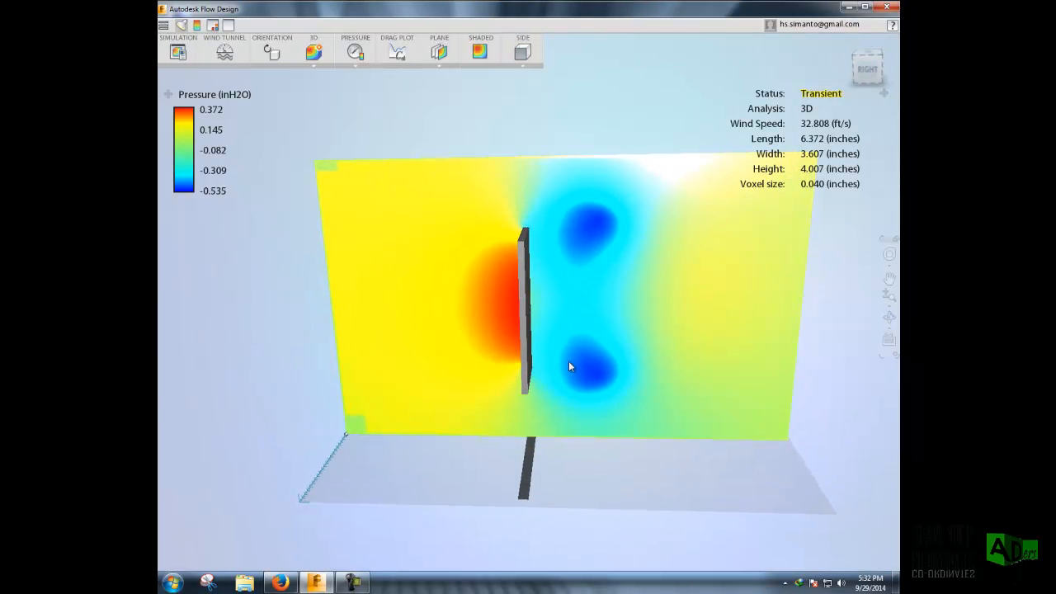
drag(565, 297, 622, 316)
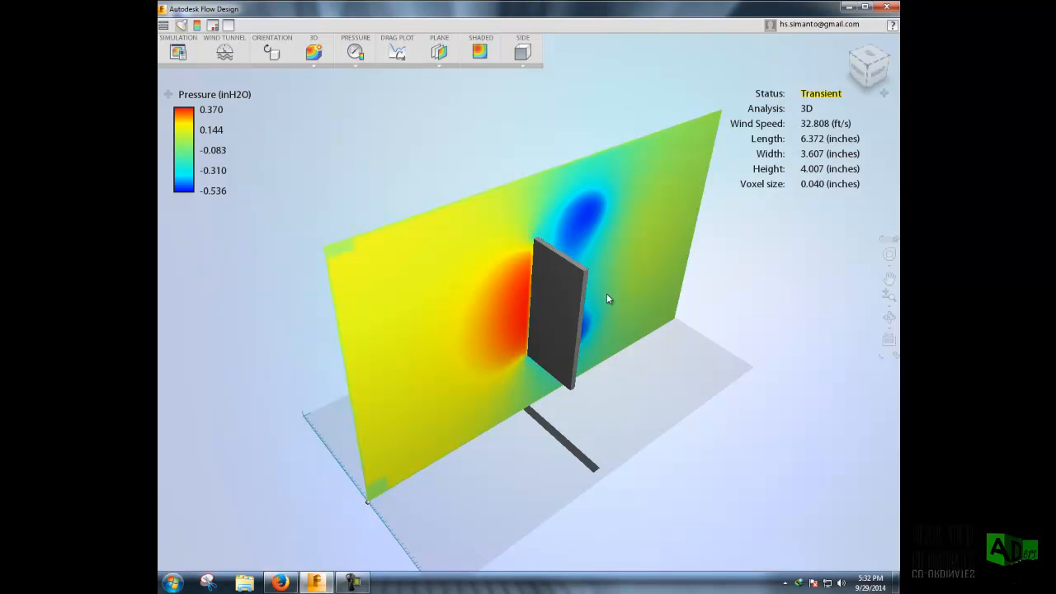
drag(611, 306, 586, 293)
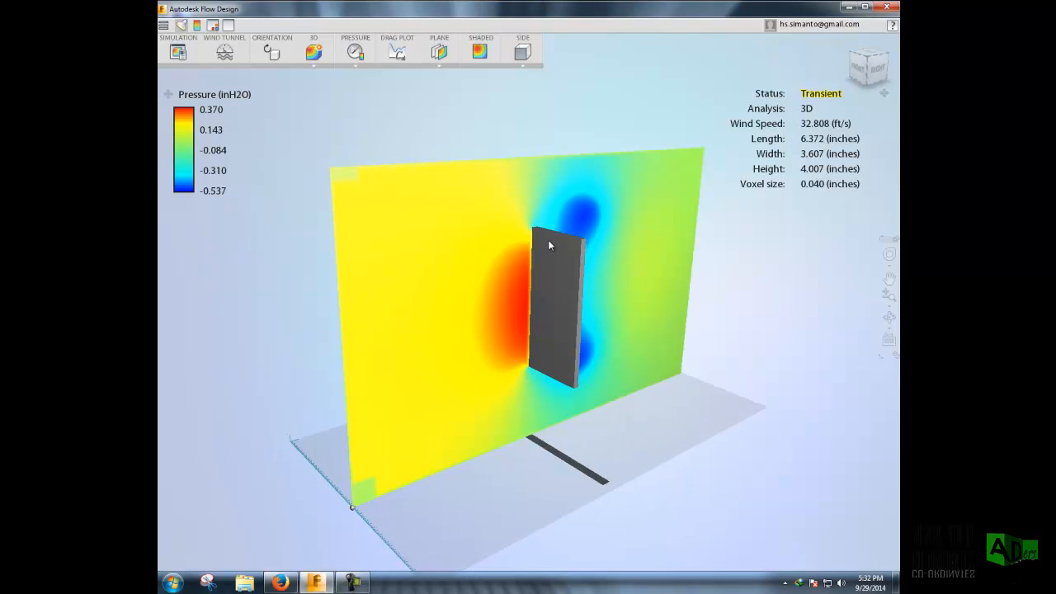
Examine the pressure plane through the plate and the flow lines around the upright plate from the side and raised front angles
drag(552, 344, 538, 322)
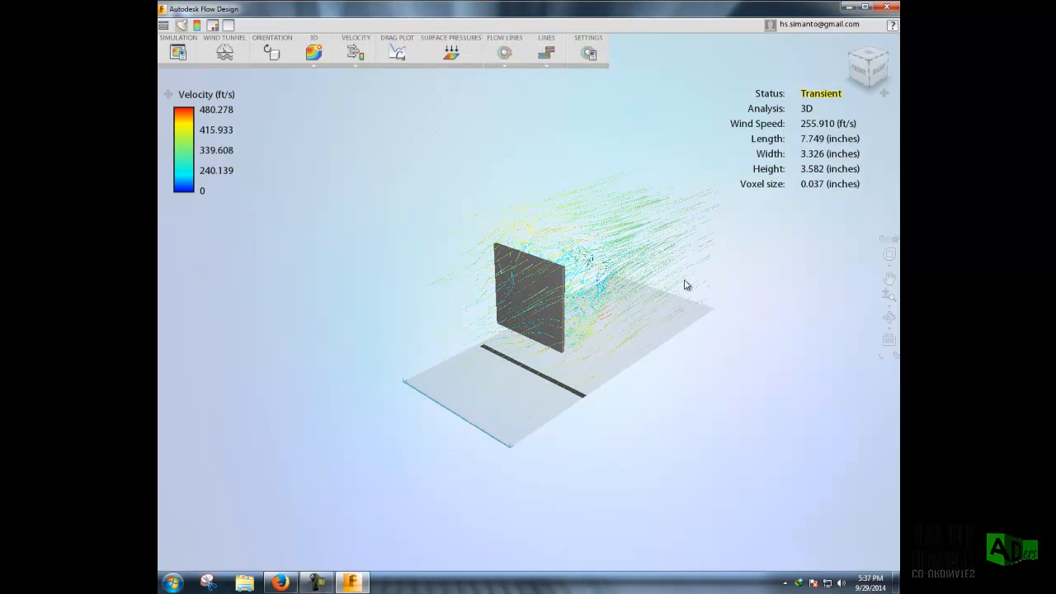
drag(684, 285, 627, 306)
scroll(582, 347, up, 5)
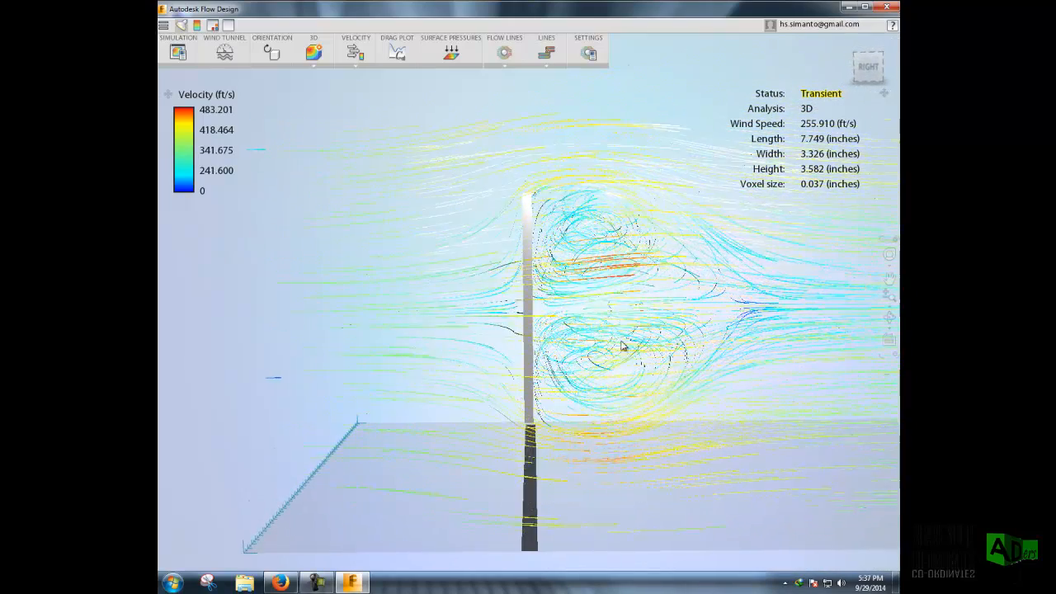
drag(589, 365, 569, 375)
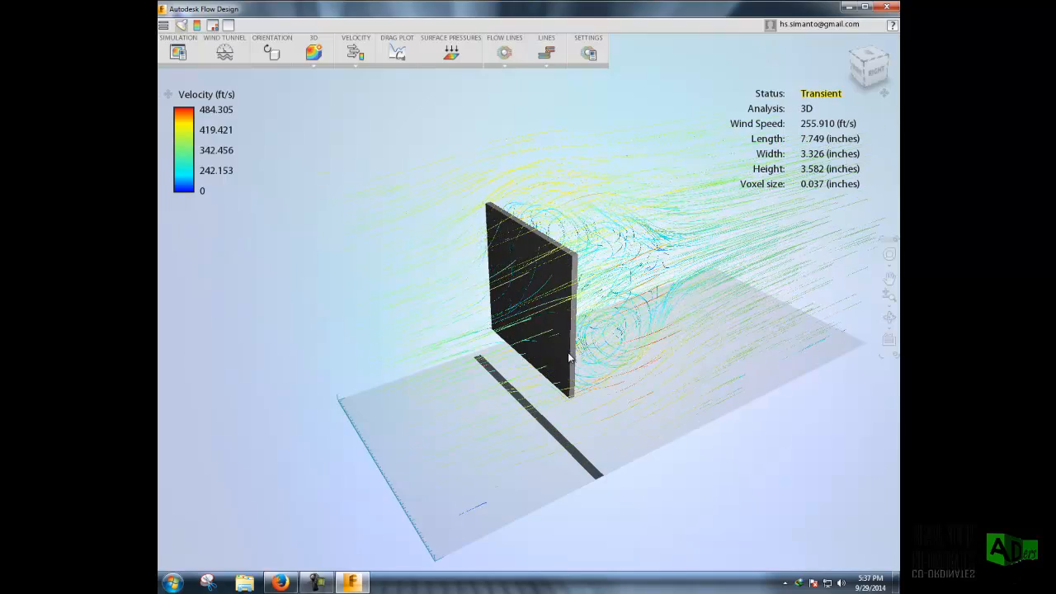
scroll(565, 372, down, 2)
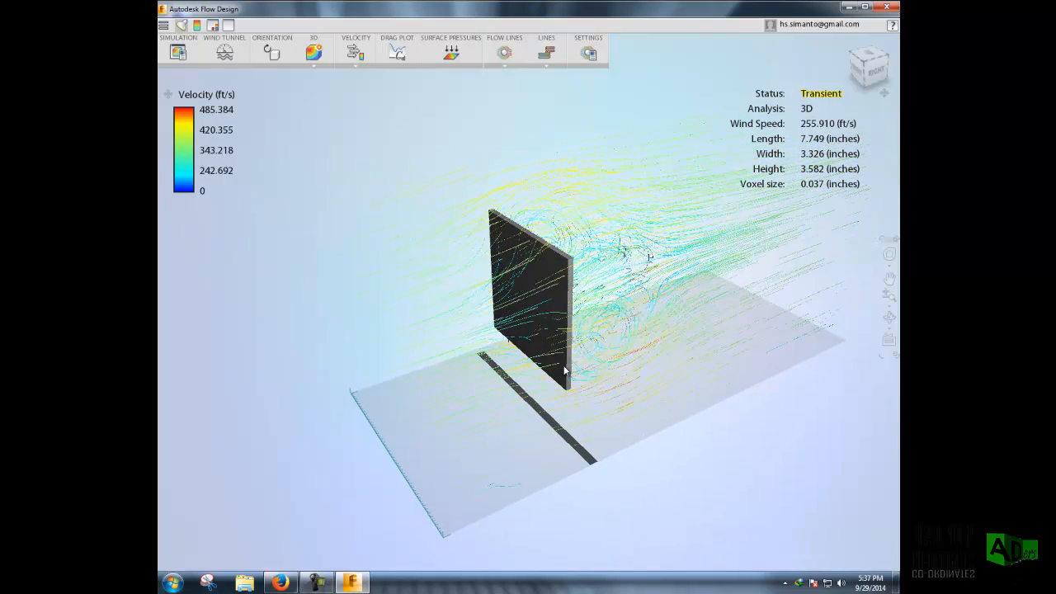
mouse_move(591, 341)
mouse_down()
mouse_move(627, 363)
mouse_move(636, 354)
mouse_move(575, 338)
mouse_move(594, 333)
mouse_move(561, 322)
mouse_move(586, 339)
mouse_move(581, 348)
mouse_move(597, 349)
mouse_up()
Set the plate's orientation to a Y angle of 0 degrees and accept it
click(272, 53)
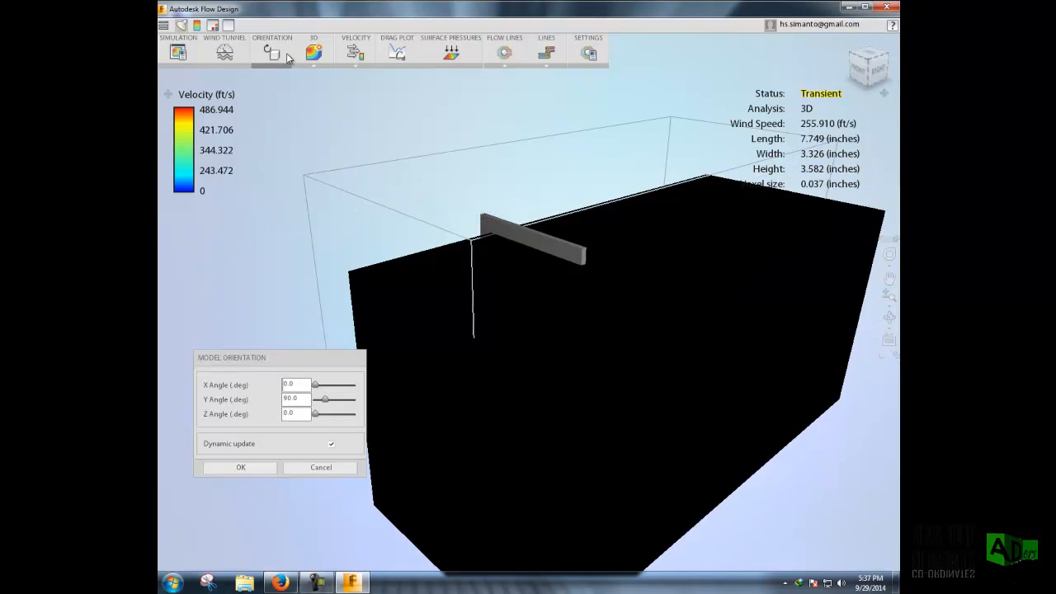
drag(326, 400, 315, 401)
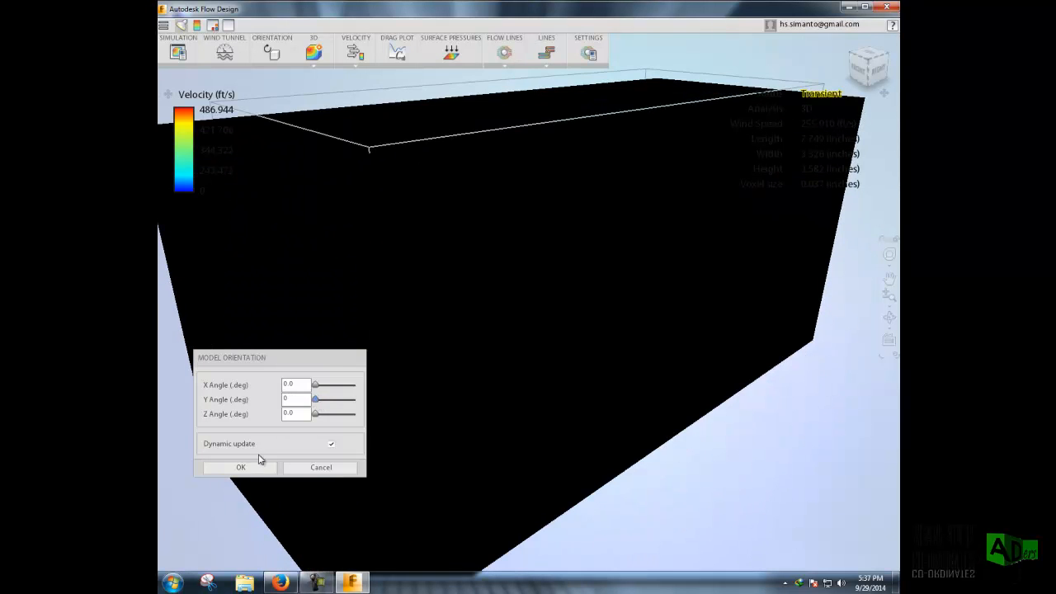
click(252, 469)
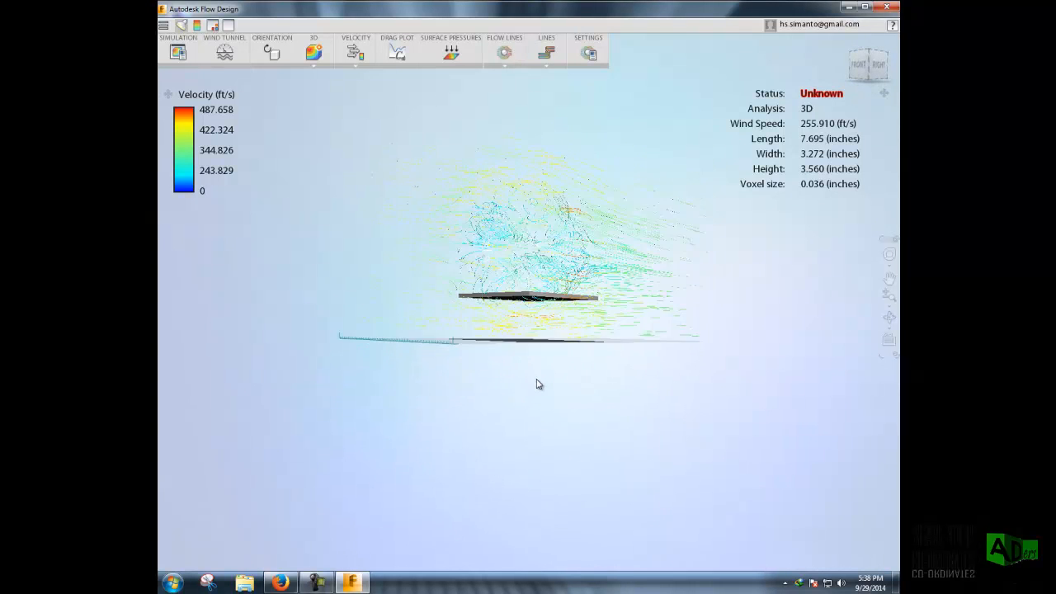
Examine the flow lines around the flat-lying plate and display the surface pressures on it
middle_drag(547, 410, 459, 393)
mouse_move(551, 374)
middle_down()
mouse_move(561, 396)
mouse_move(570, 360)
mouse_move(591, 347)
mouse_move(535, 364)
middle_up()
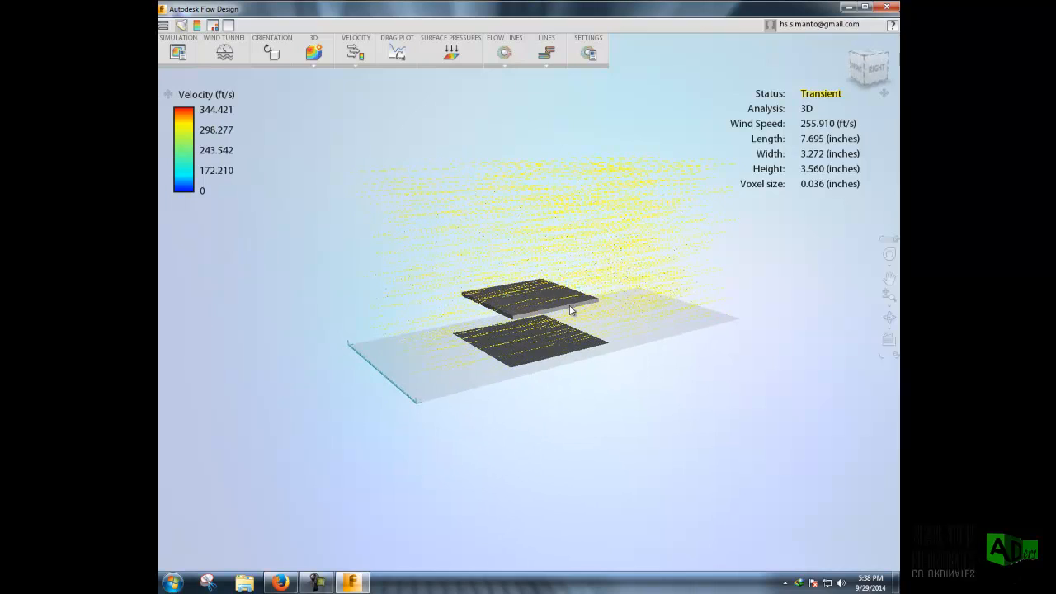
middle_drag(540, 323, 563, 304)
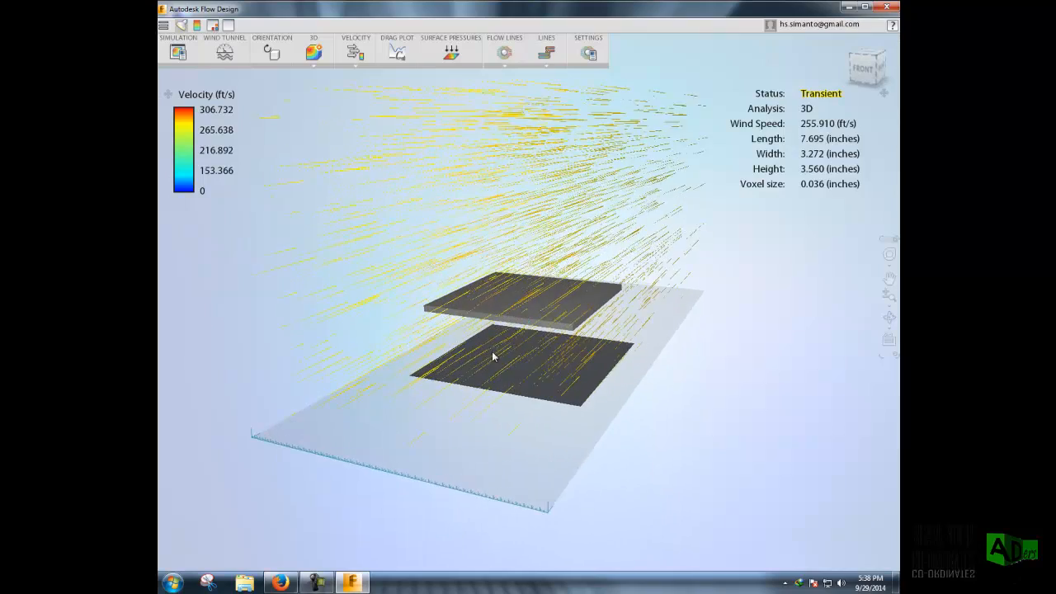
mouse_move(528, 327)
mouse_down()
mouse_move(492, 329)
mouse_move(539, 339)
mouse_move(529, 322)
mouse_up()
scroll(529, 318, up, 3)
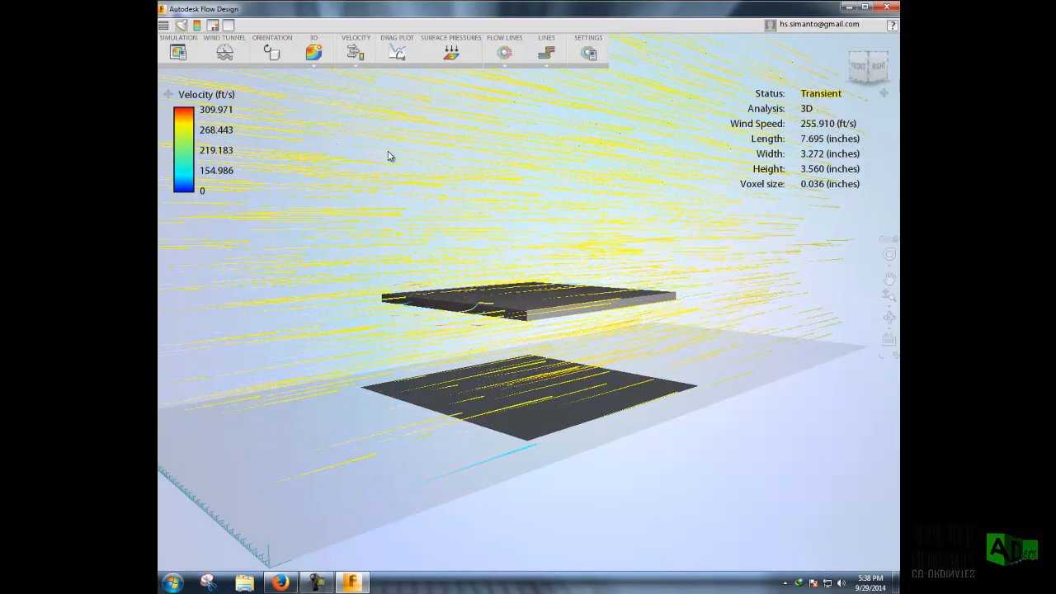
click(463, 50)
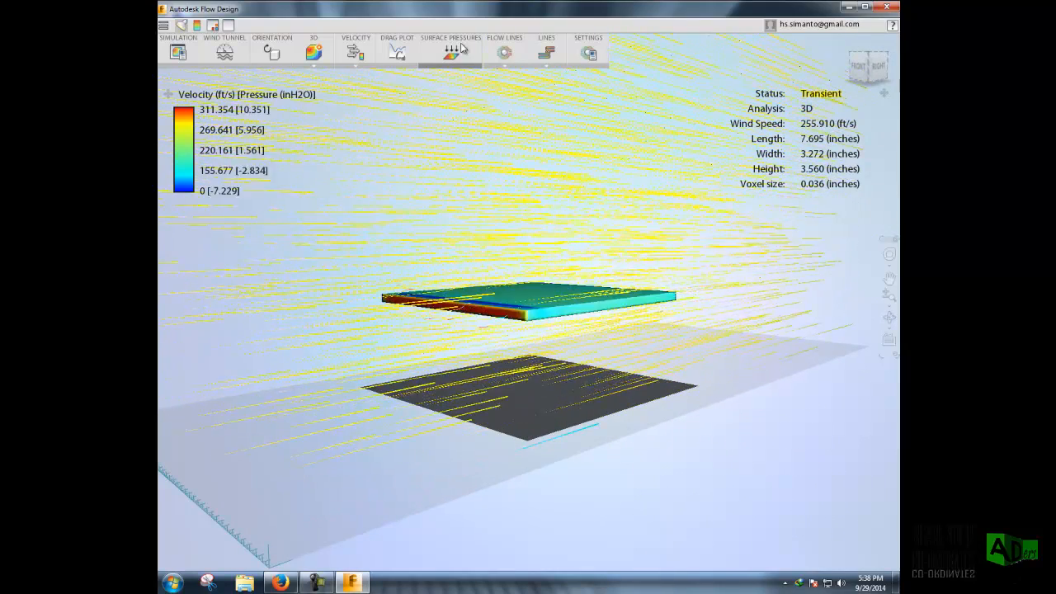
middle_drag(509, 290, 488, 322)
middle_drag(488, 376, 461, 281)
Display the drag plot for the flat-lying plate and inspect it alongside the surface pressures
click(411, 61)
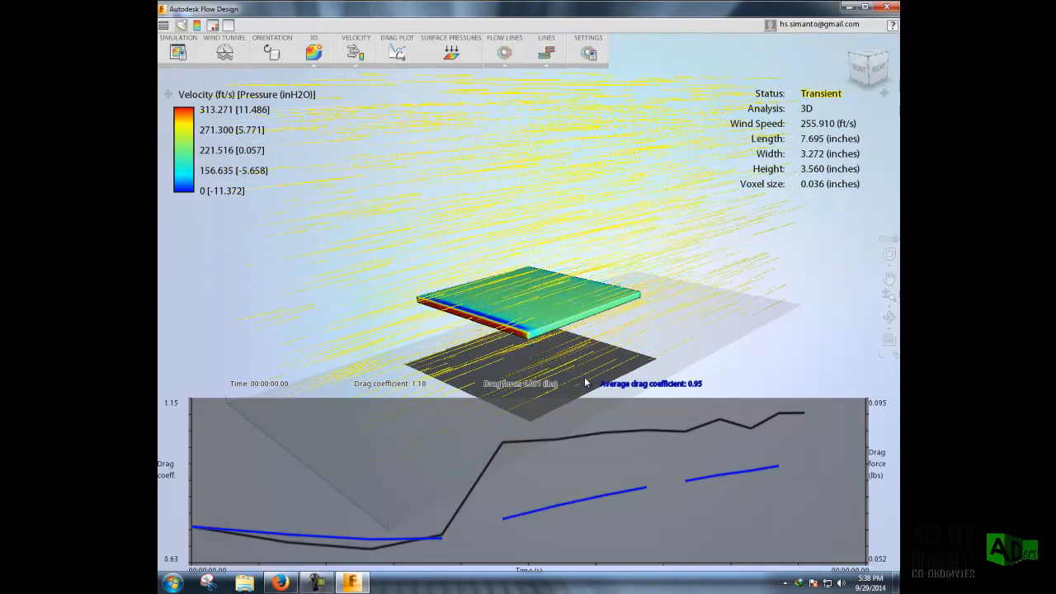
scroll(645, 349, down, 2)
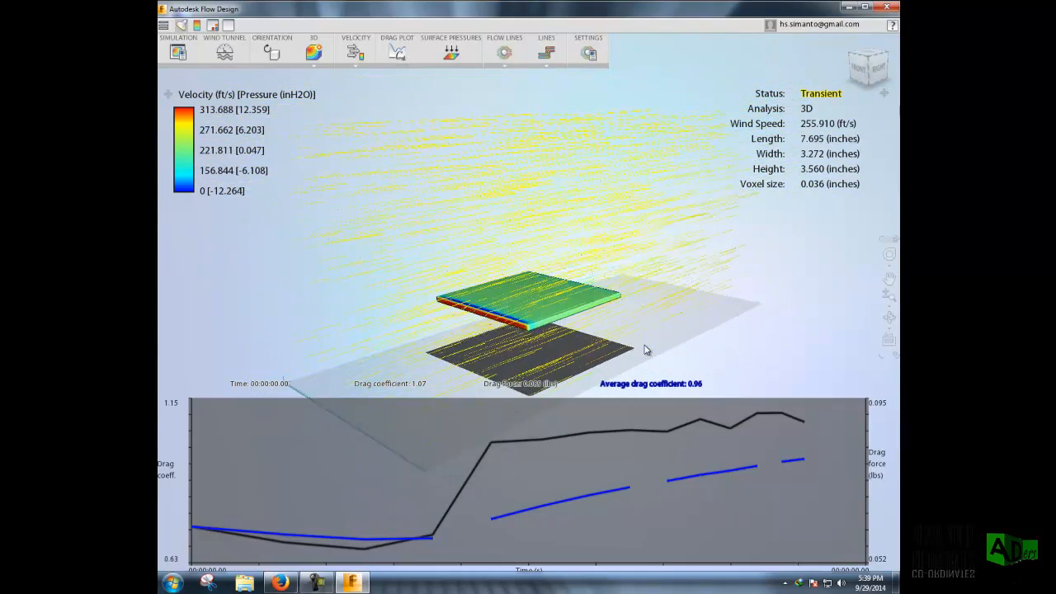
middle_drag(645, 350, 632, 335)
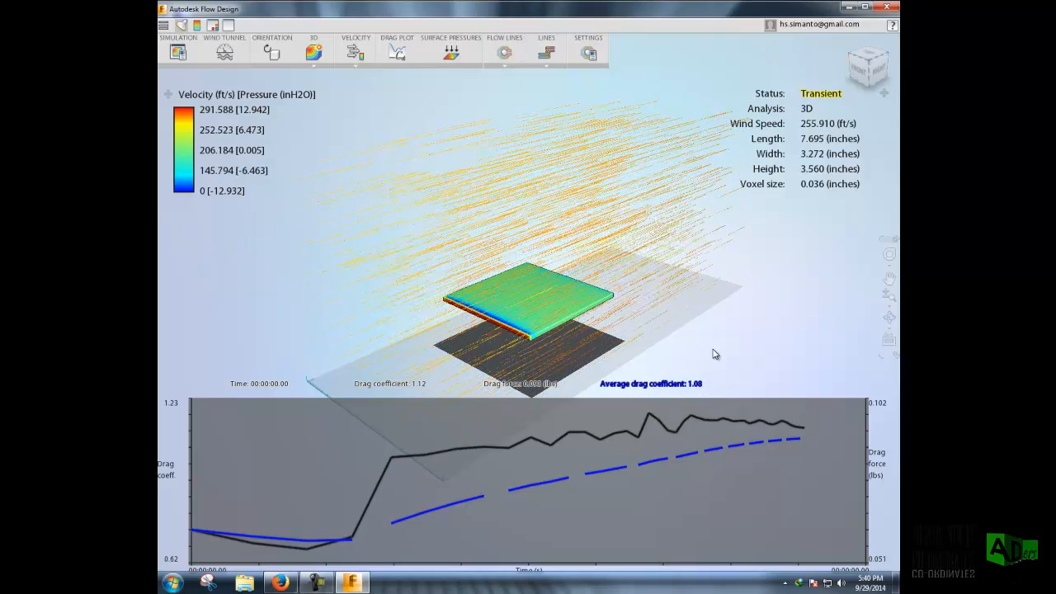
middle_drag(715, 349, 716, 342)
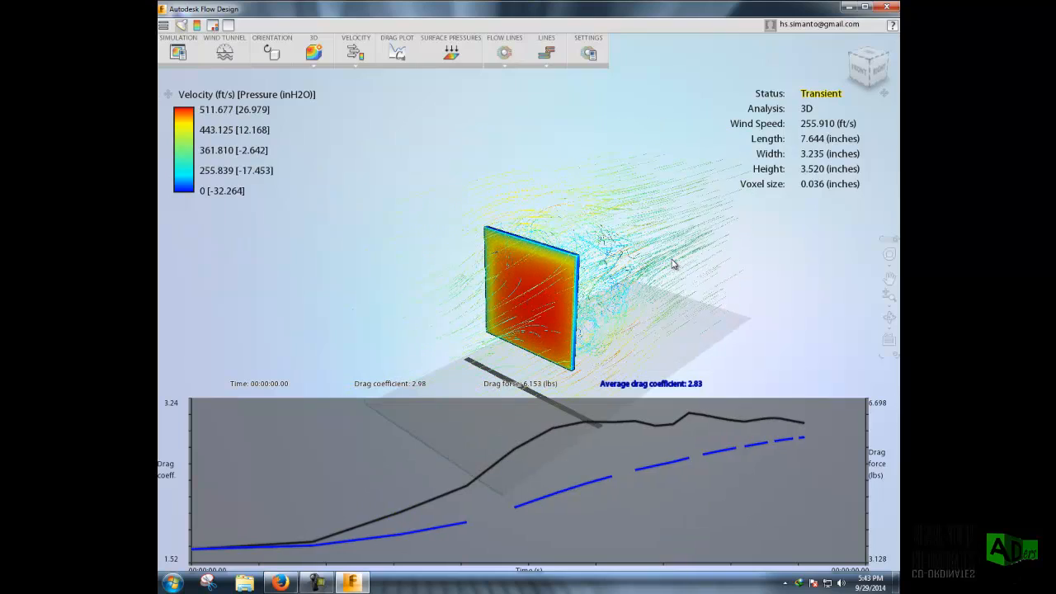
Examine the upright plate's surface pressures, the wake behind it and its drag plot from several raised angles
mouse_move(664, 254)
middle_down()
mouse_move(635, 267)
mouse_move(658, 263)
mouse_move(657, 251)
mouse_move(668, 264)
middle_up()
mouse_move(580, 280)
middle_down()
mouse_move(551, 277)
mouse_move(569, 286)
middle_up()
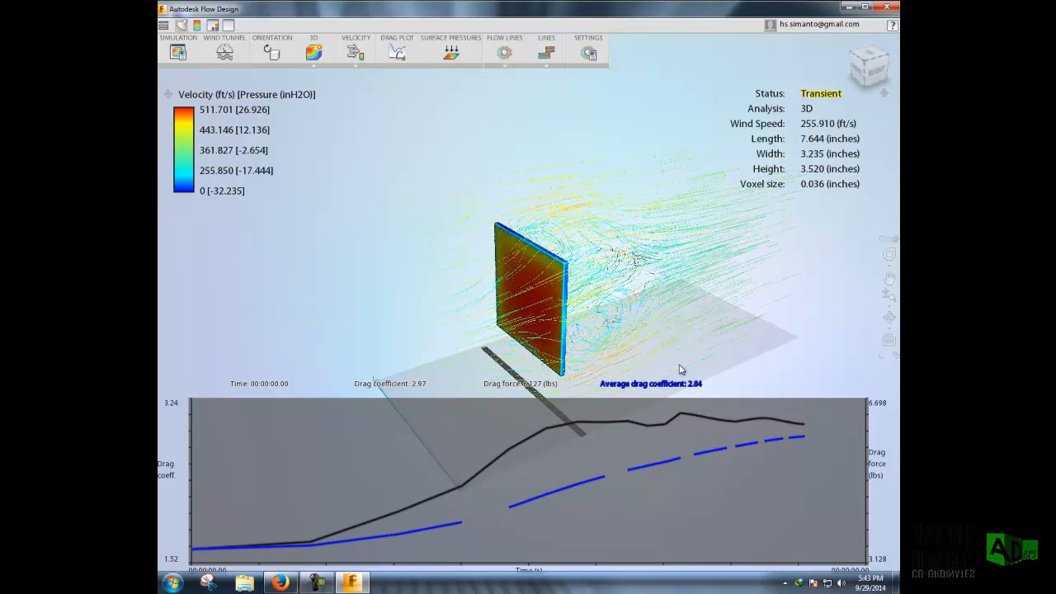
mouse_move(686, 324)
middle_down()
mouse_move(684, 305)
mouse_move(657, 308)
mouse_move(695, 326)
middle_up()
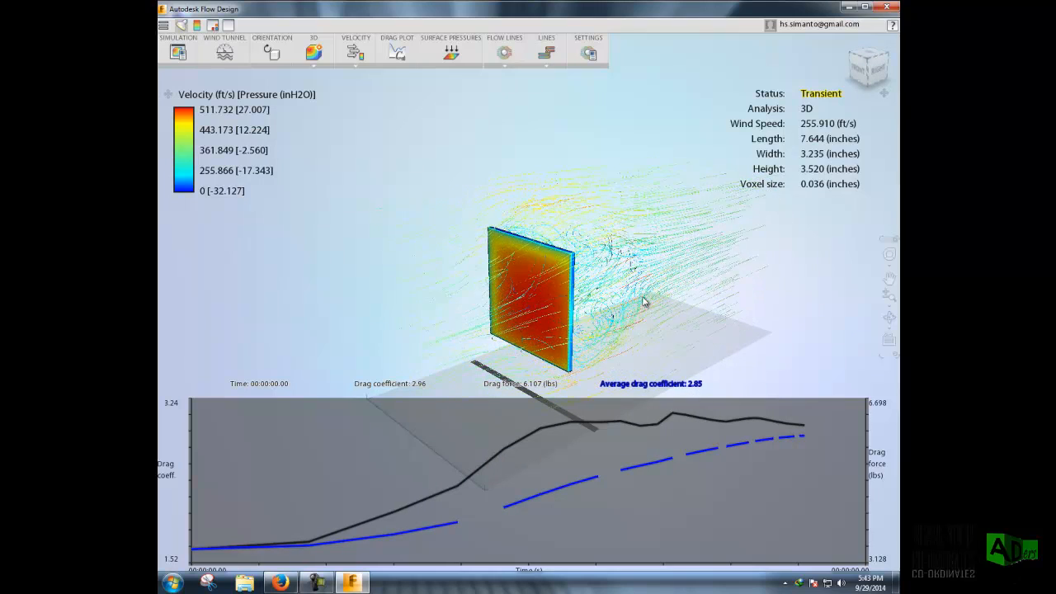
mouse_move(653, 290)
middle_down()
mouse_move(657, 306)
mouse_move(646, 310)
mouse_move(647, 290)
middle_up()
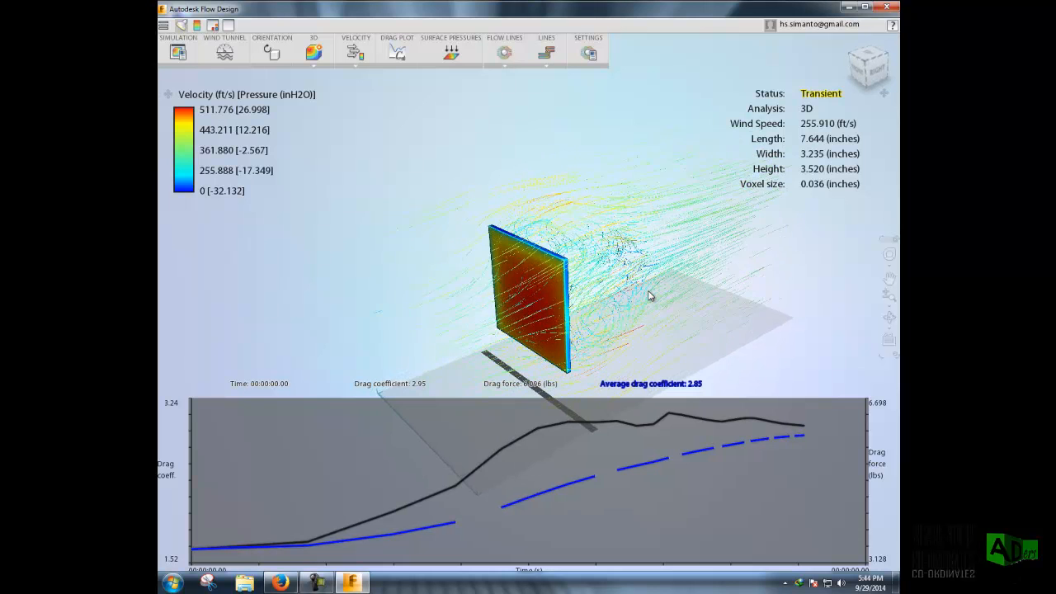
scroll(647, 291, down, 2)
middle_drag(478, 208, 478, 200)
Tilt the plate by setting its orientation to a Y angle of 45 degrees
click(276, 53)
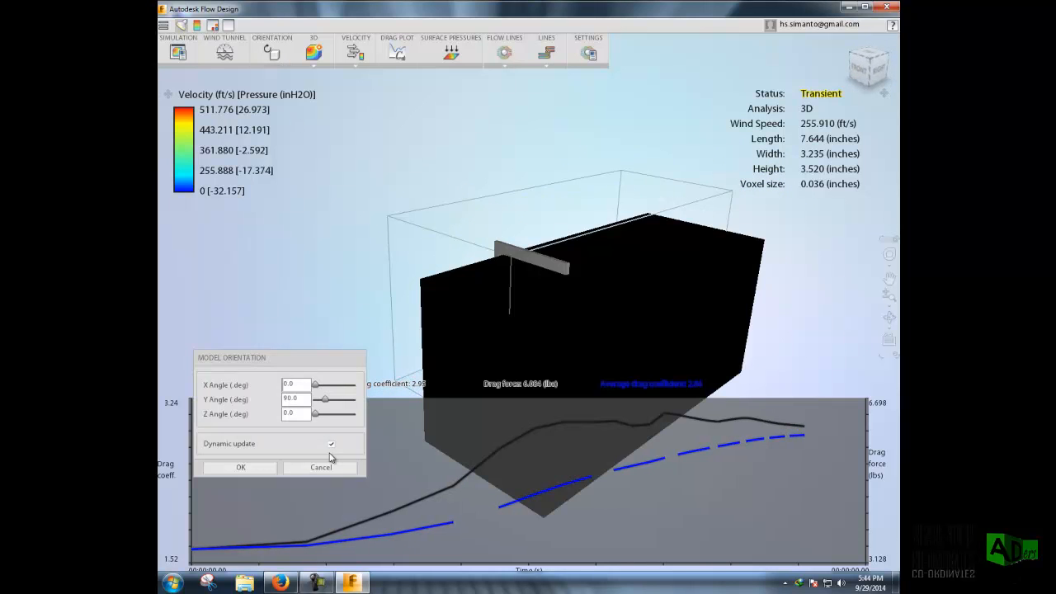
text(45)
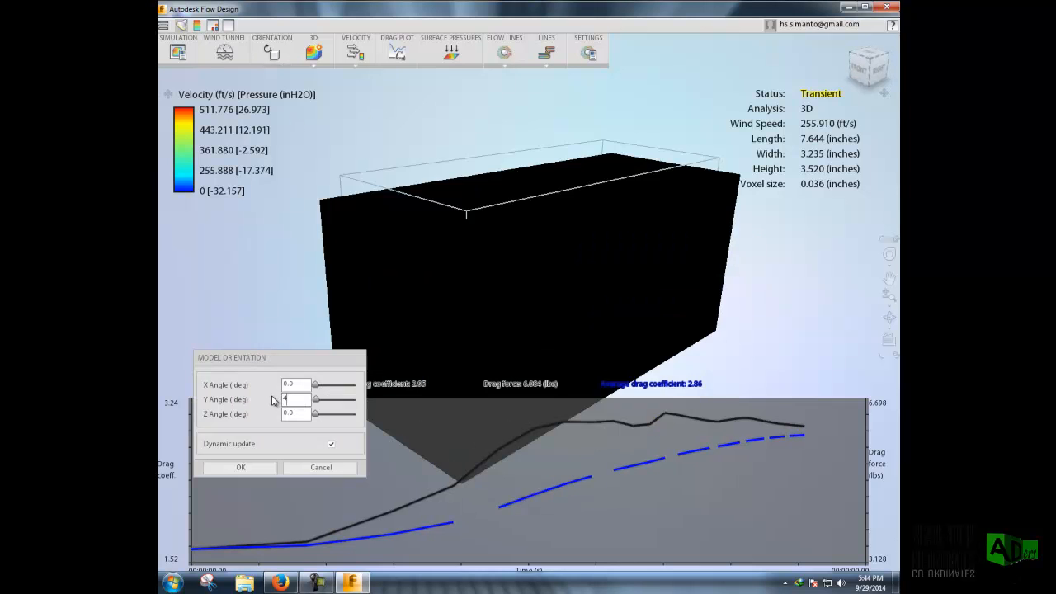
click(250, 466)
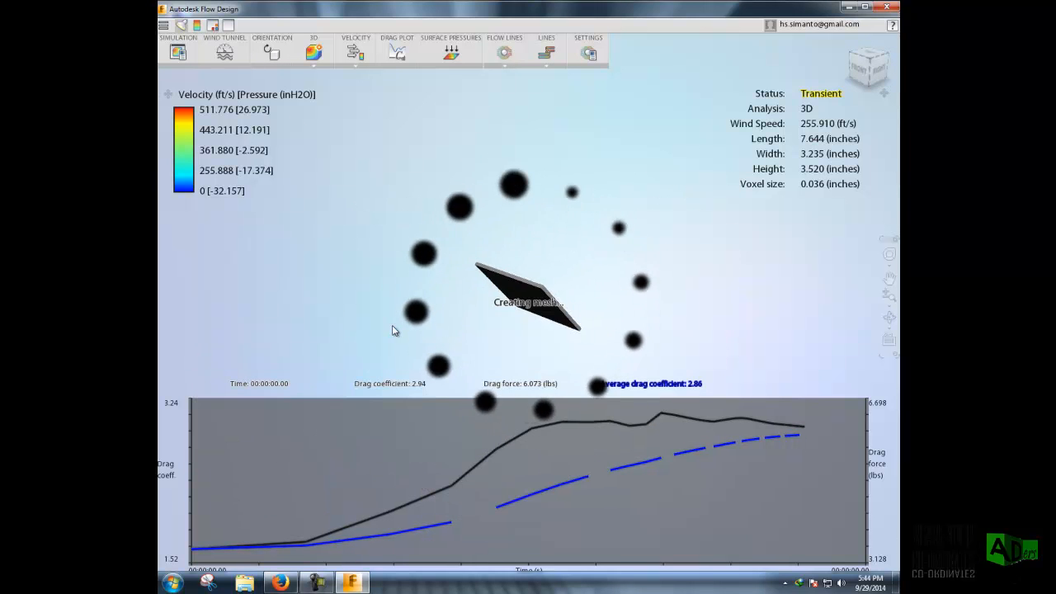
Examine the tilted plate's flow lines, surface pressures and drag plot from the front, side and above
middle_drag(481, 306, 529, 306)
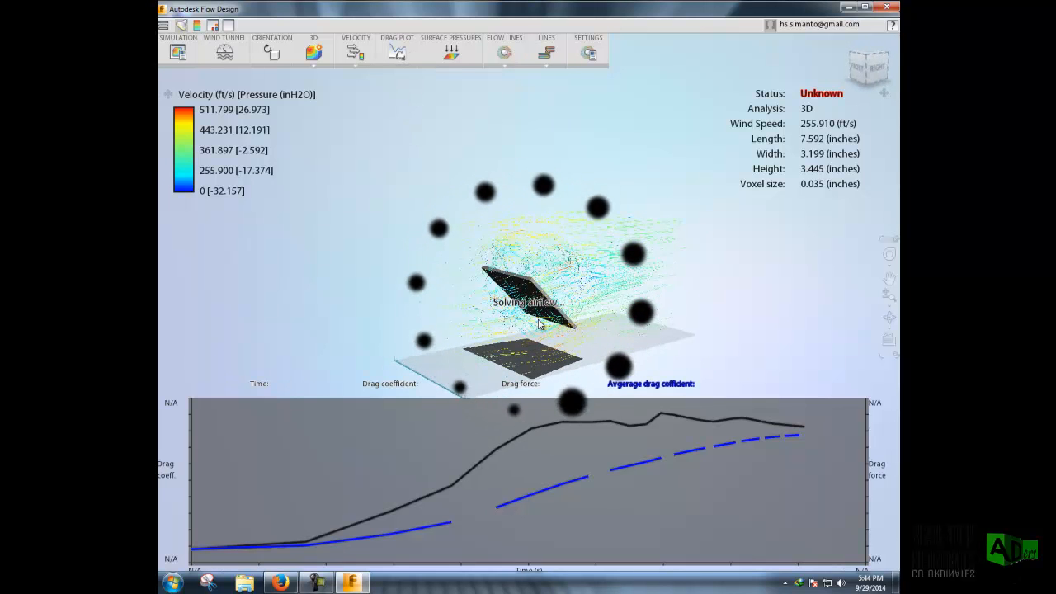
mouse_move(534, 320)
middle_down()
mouse_move(558, 313)
mouse_move(551, 331)
mouse_move(541, 326)
middle_up()
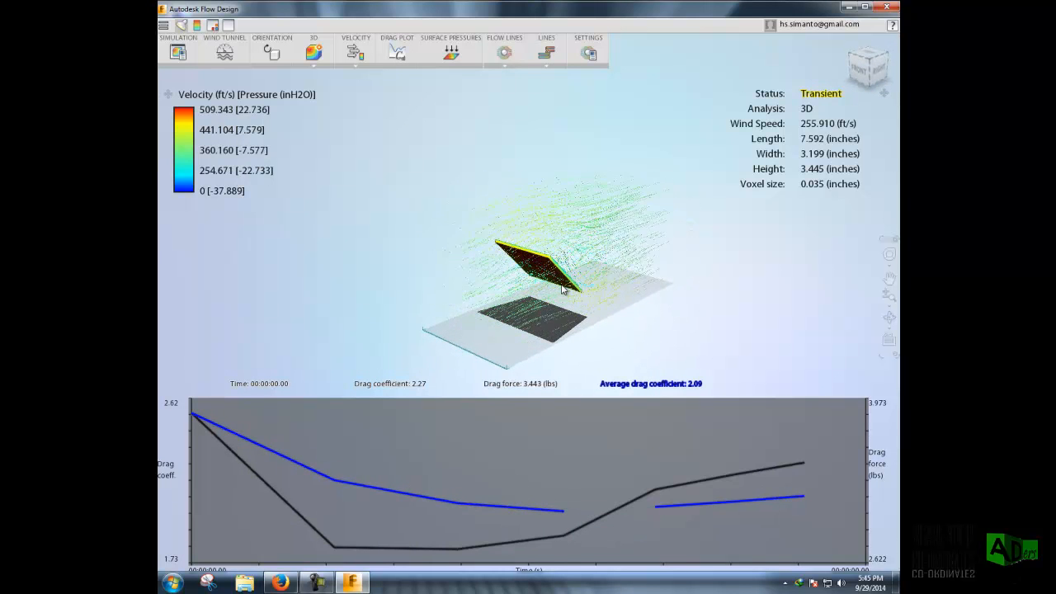
middle_drag(562, 289, 546, 288)
scroll(543, 280, up, 5)
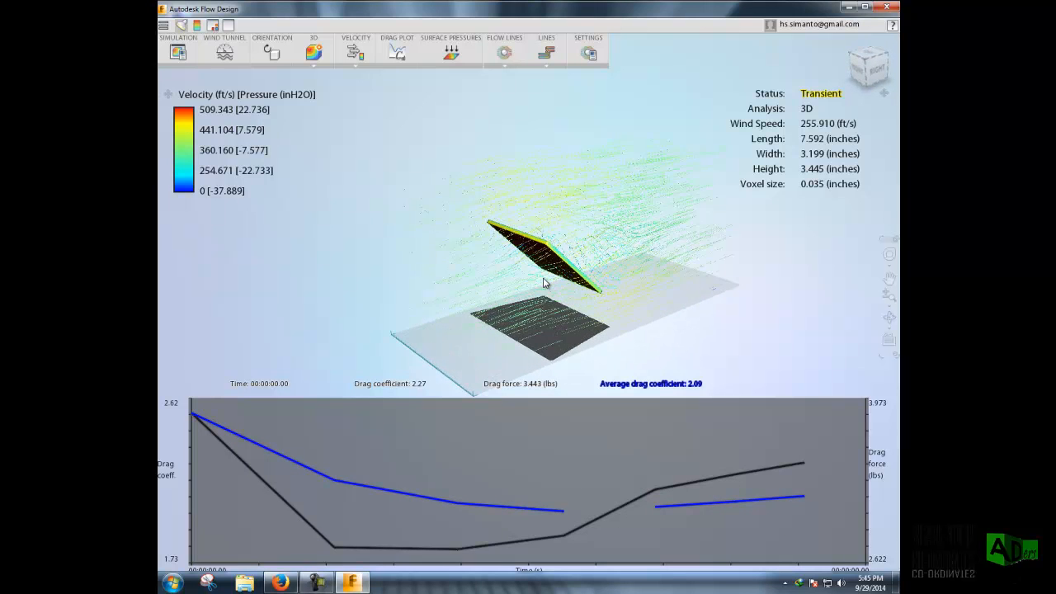
middle_drag(543, 278, 699, 373)
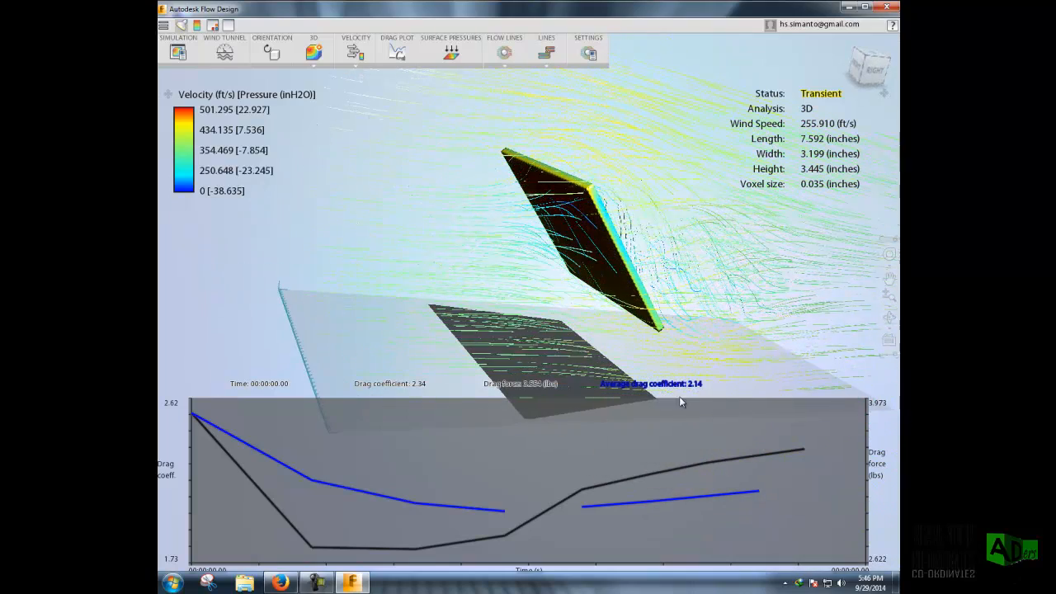
middle_drag(682, 347, 593, 286)
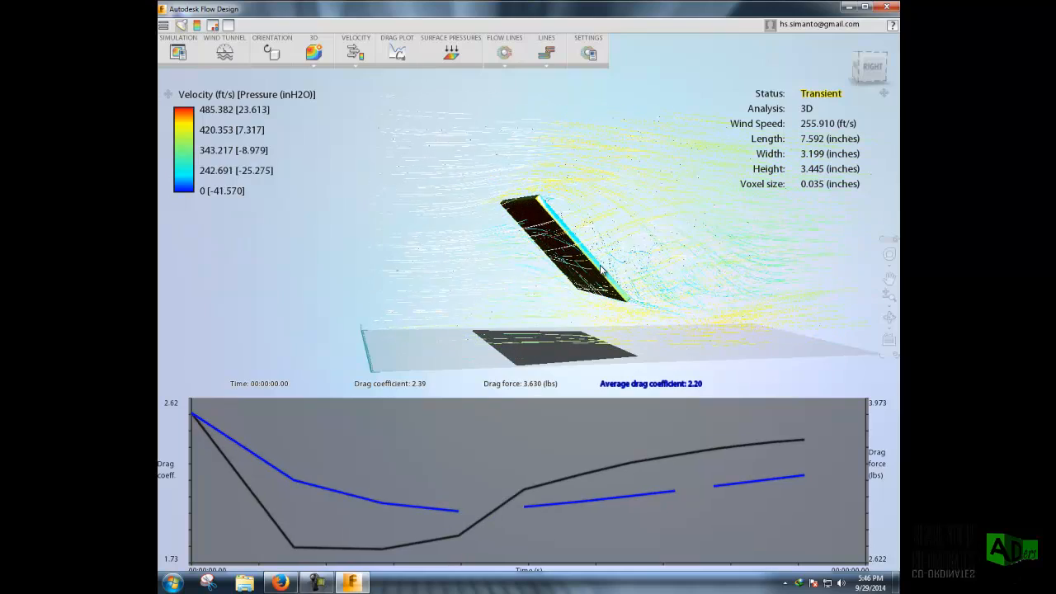
drag(603, 270, 667, 264)
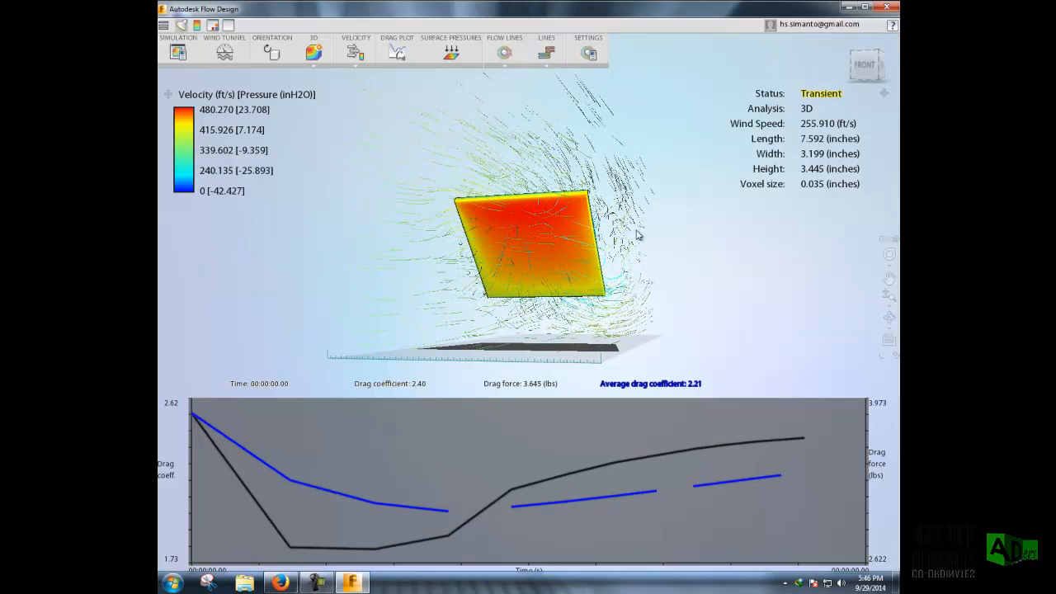
drag(581, 183, 611, 257)
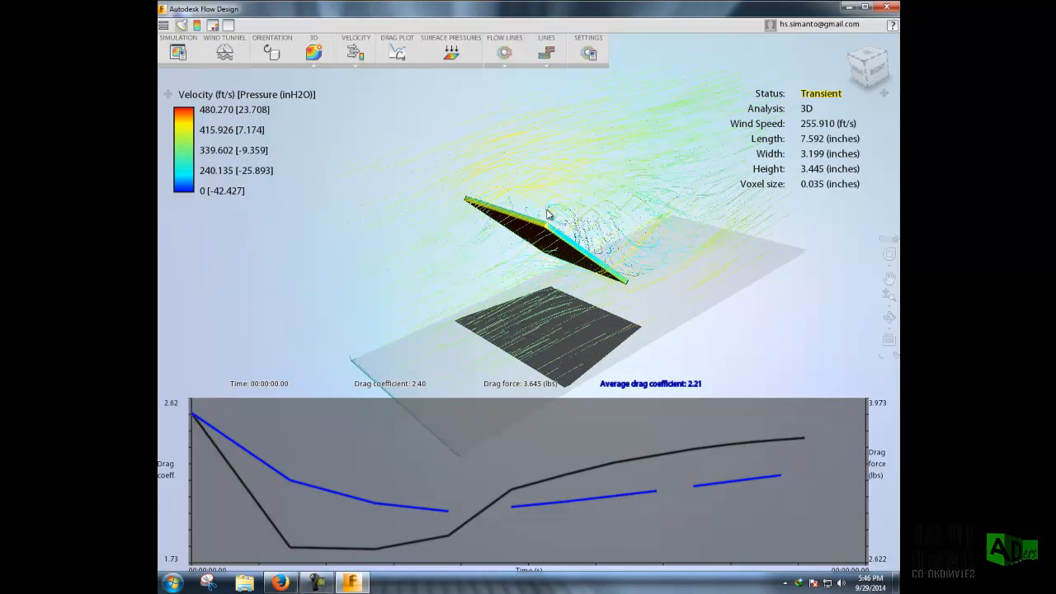
mouse_move(549, 236)
mouse_down()
mouse_move(540, 247)
mouse_move(532, 237)
mouse_move(594, 207)
mouse_move(552, 203)
mouse_move(560, 225)
mouse_up()
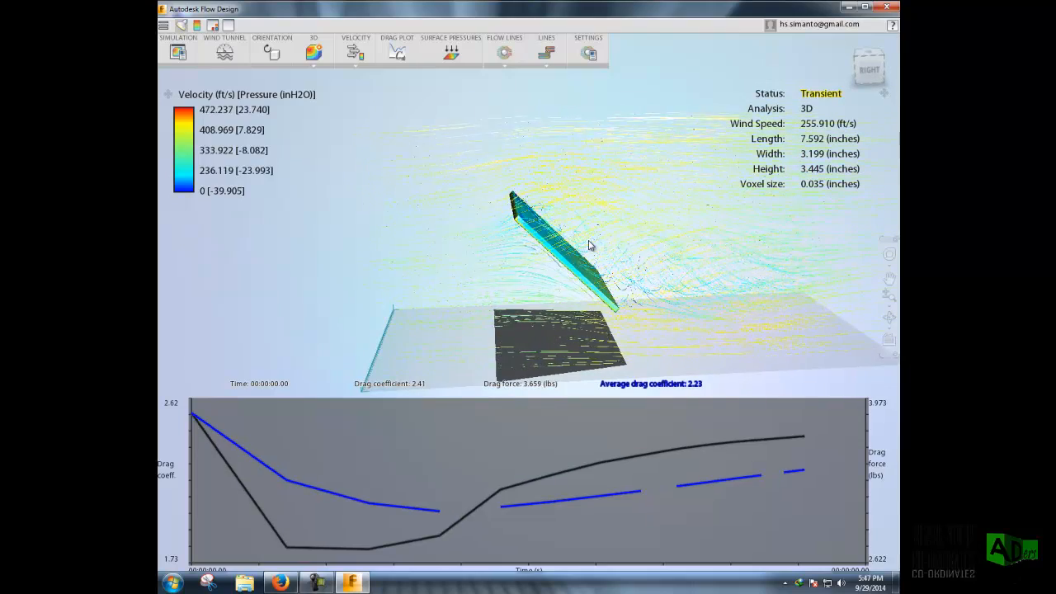
drag(588, 245, 607, 231)
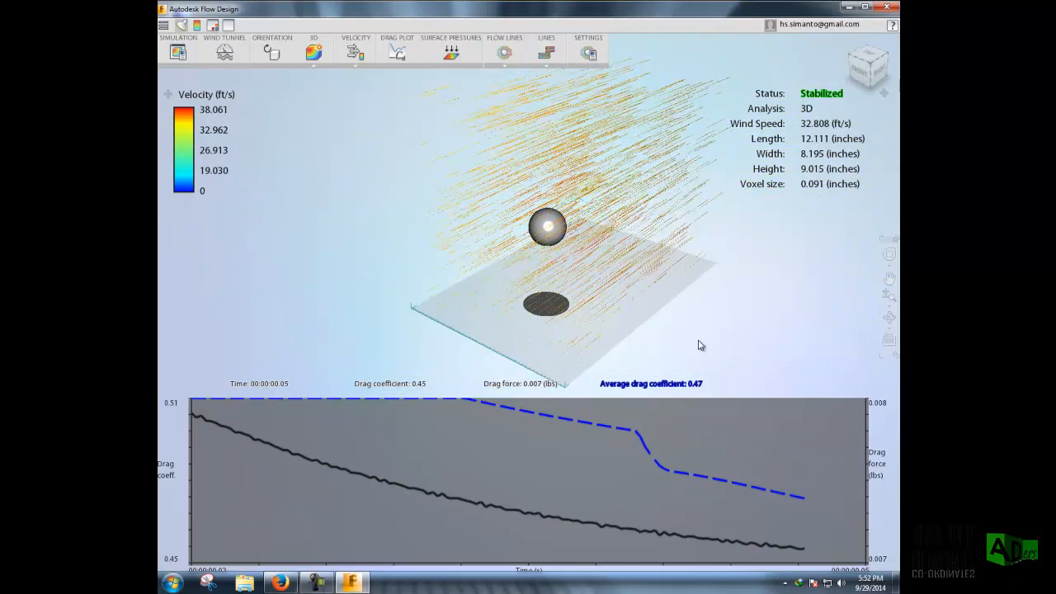
Examine the flow lines around the sphere and its average drag coefficient in the drag plot
mouse_move(699, 340)
mouse_down()
mouse_move(684, 347)
mouse_move(699, 338)
mouse_up()
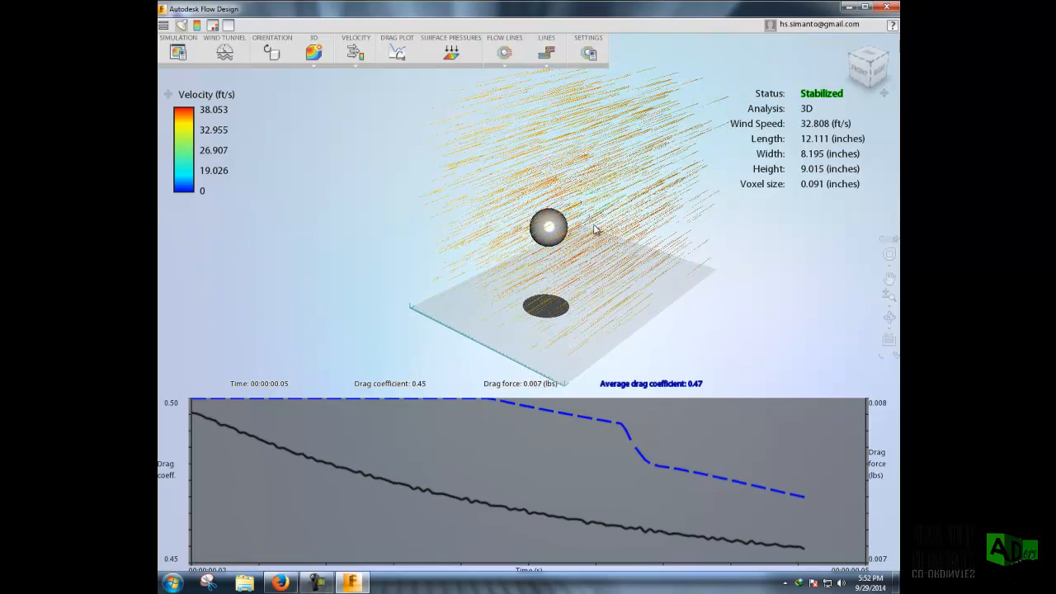
drag(549, 276, 567, 315)
drag(575, 307, 543, 314)
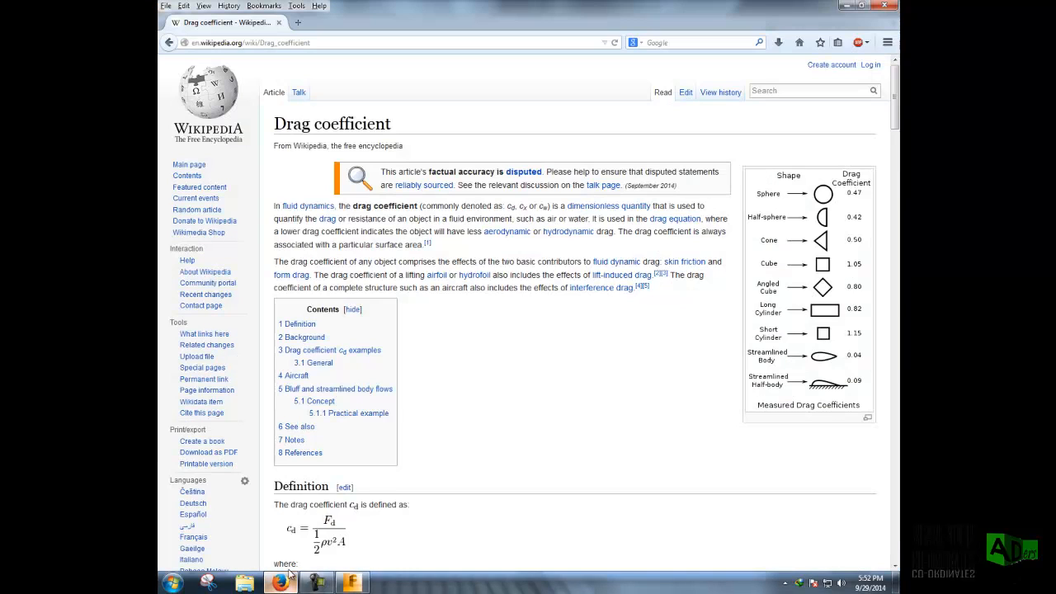
Switch to Firefox, check the sphere's value in Wikipedia's drag coefficient table, and return to Flow Design to compare it
click(280, 582)
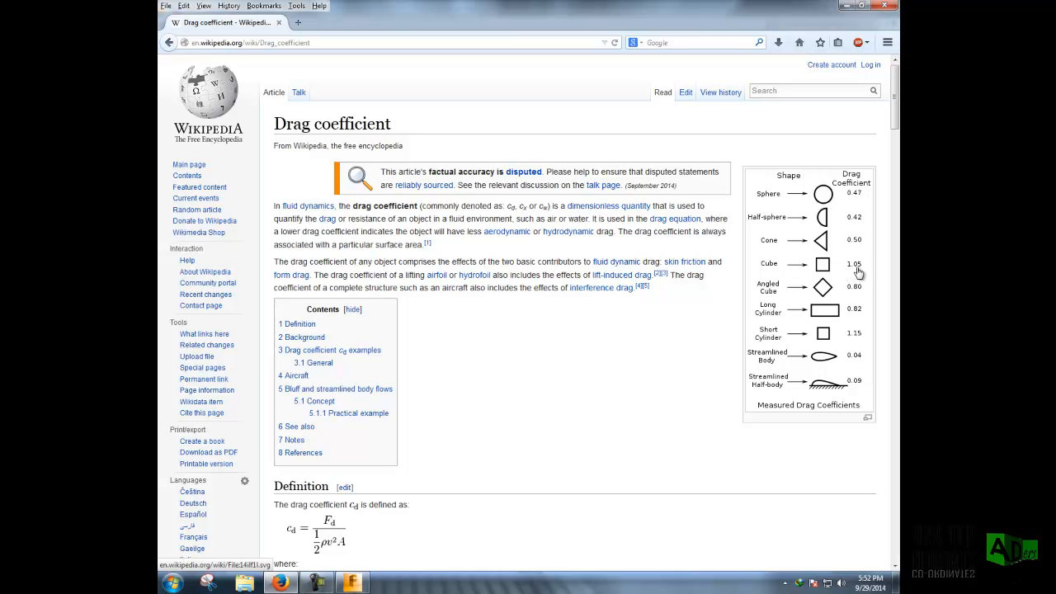
click(352, 584)
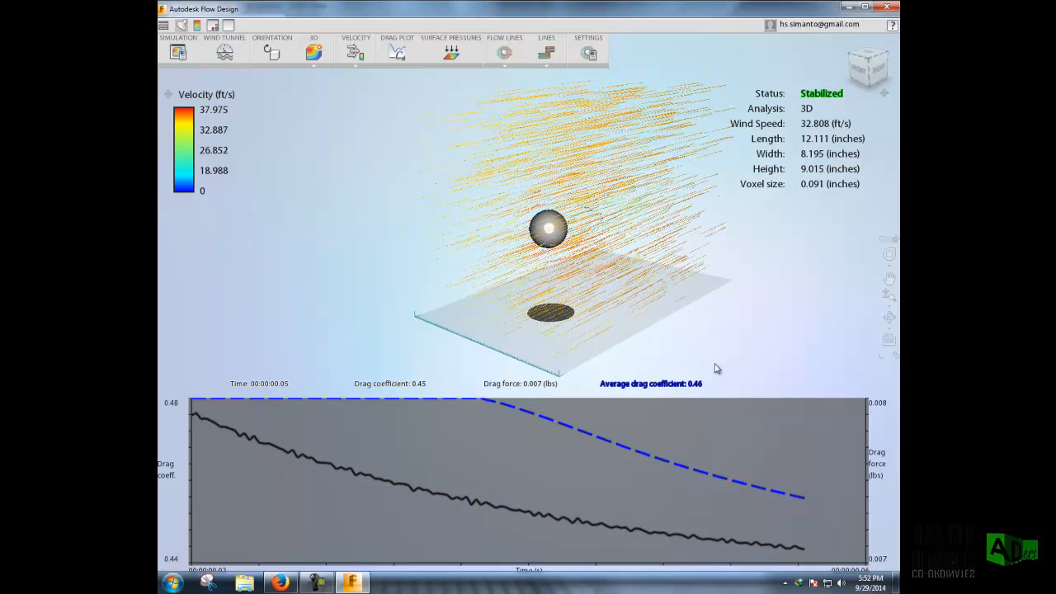
mouse_move(682, 343)
mouse_down()
mouse_move(695, 340)
mouse_move(672, 341)
mouse_move(682, 343)
mouse_up()
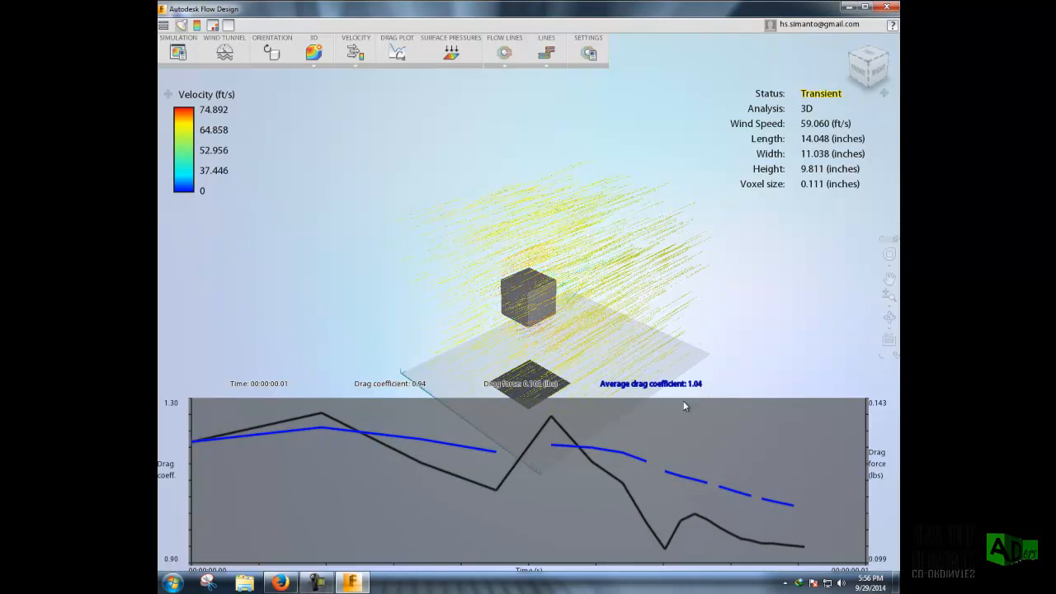
Switch to Firefox to compare the cube's drag coefficient with the Wikipedia table
click(280, 583)
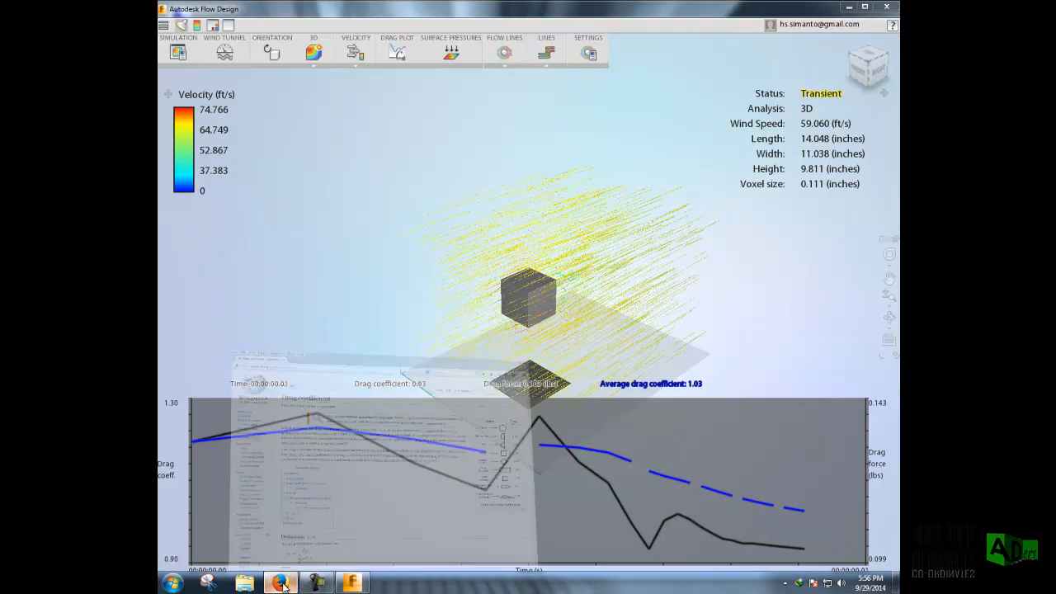